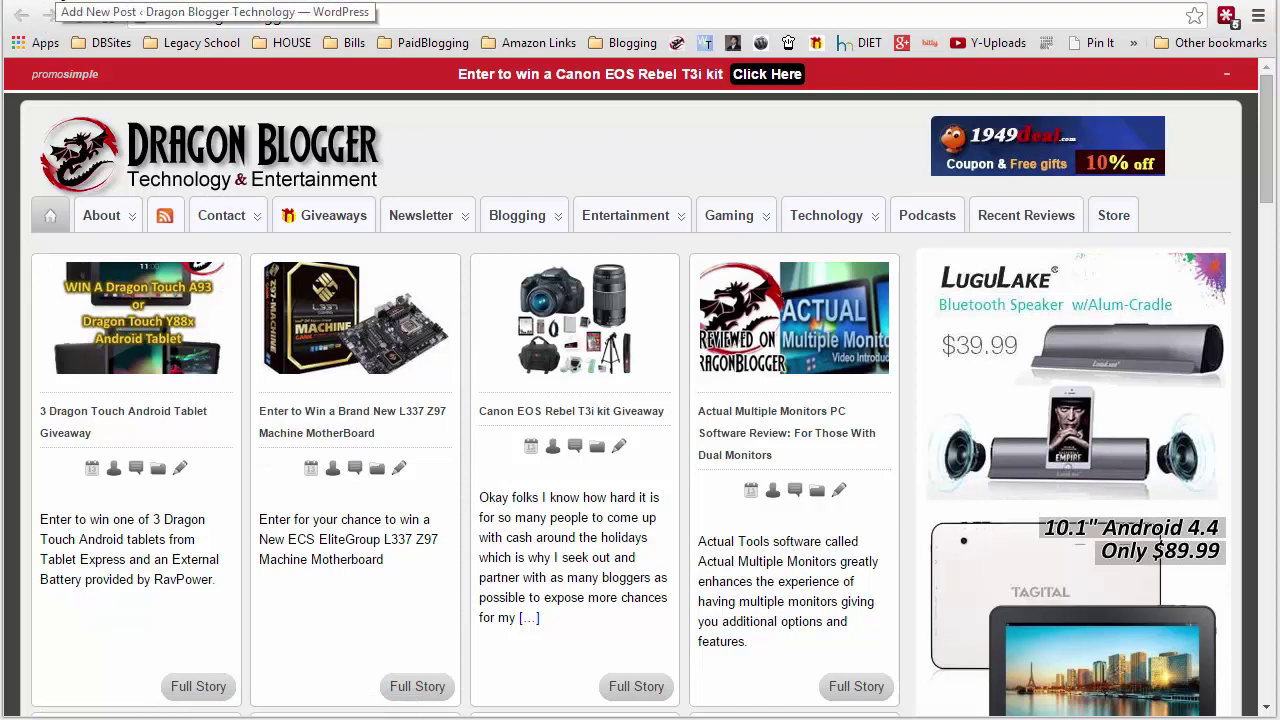
Step: Review the new post draft for the HAVIT HV-H349HUB, and switch to the hub's Amazon product page
click(60, 0)
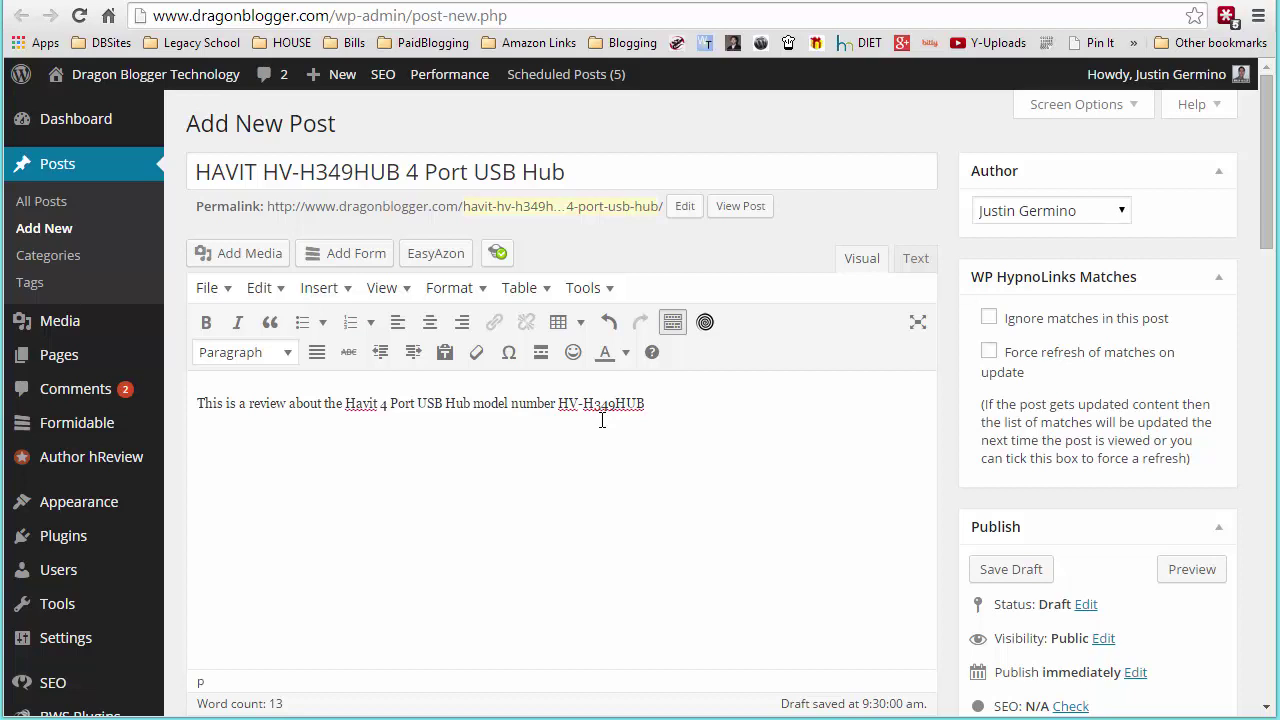
key(Return)
click(1085, 3)
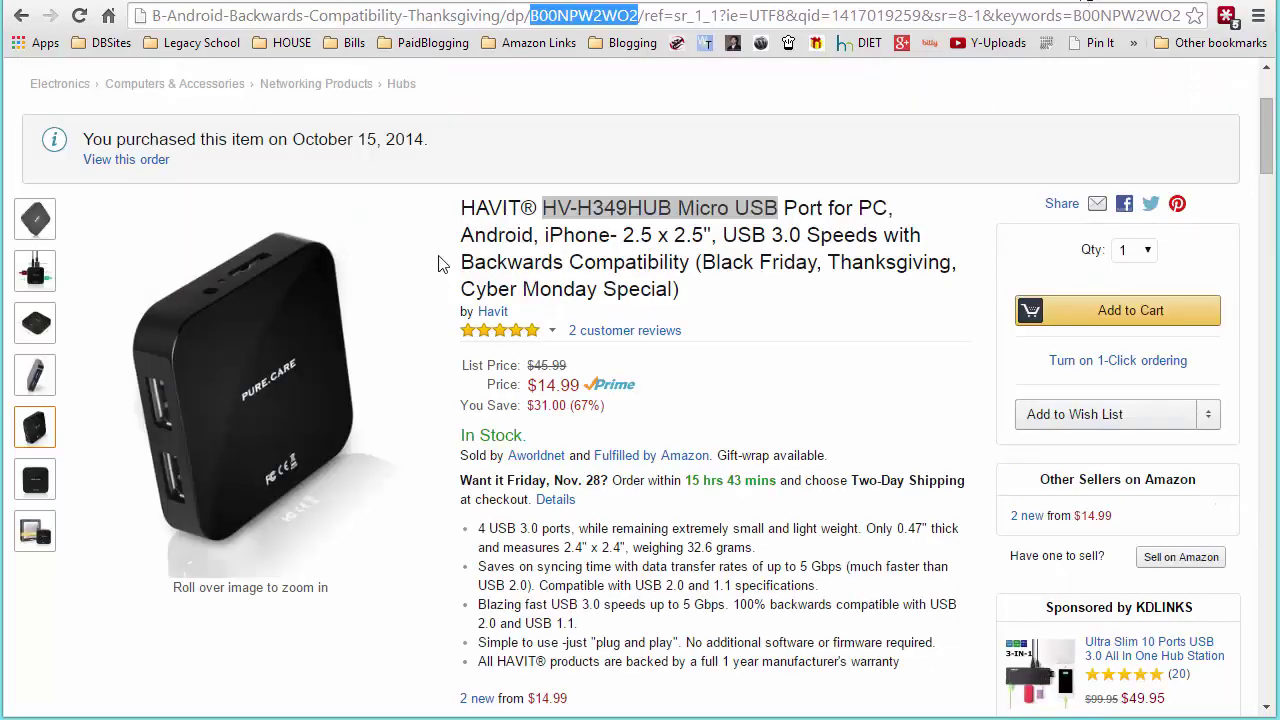
Step: Return to the post draft and add an empty line above the review sentence
click(58, 6)
click(693, 404)
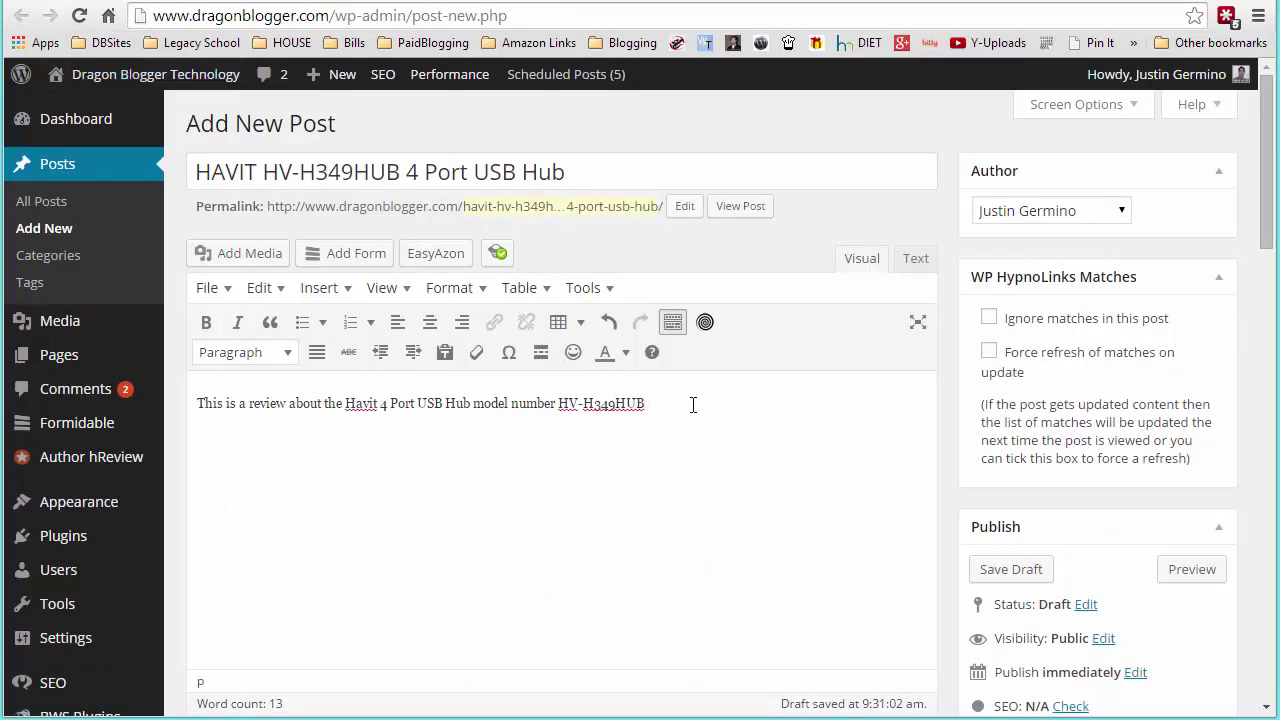
key(Return)
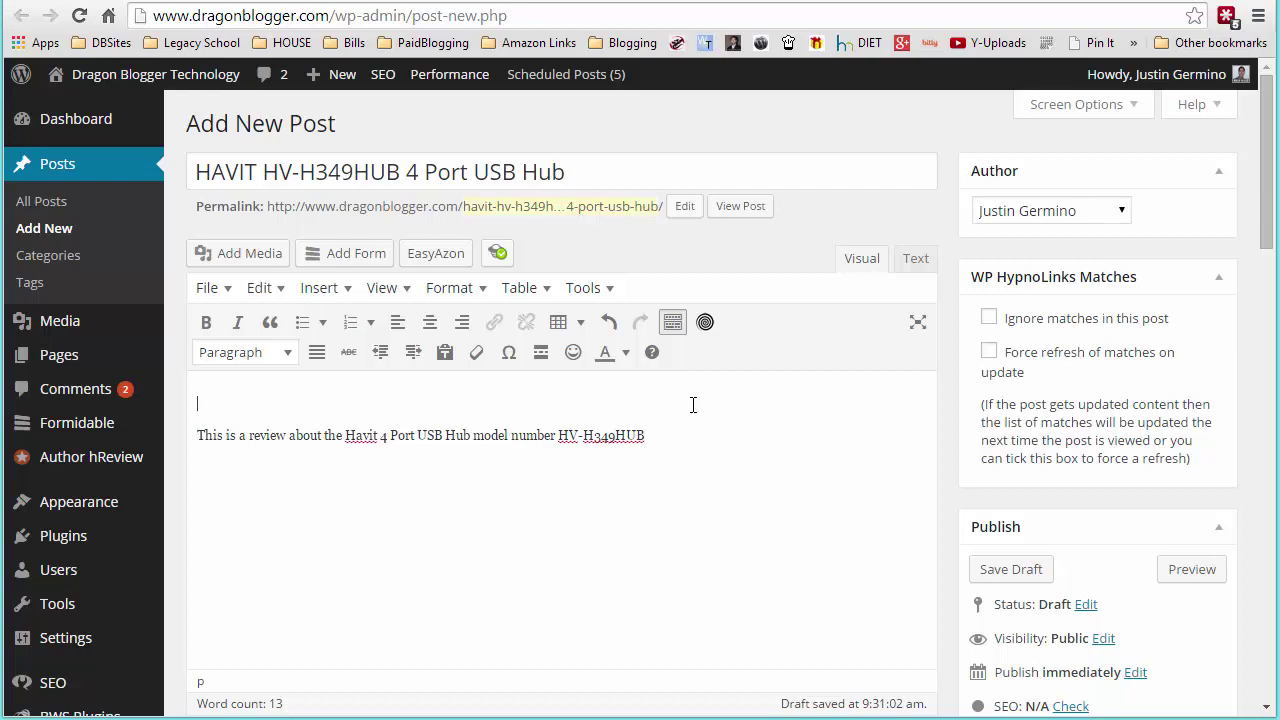
Step: Open the EasyAzon product search, and copy the ASIN B00NPW2WO2 from the address of the hub's Amazon page
click(447, 256)
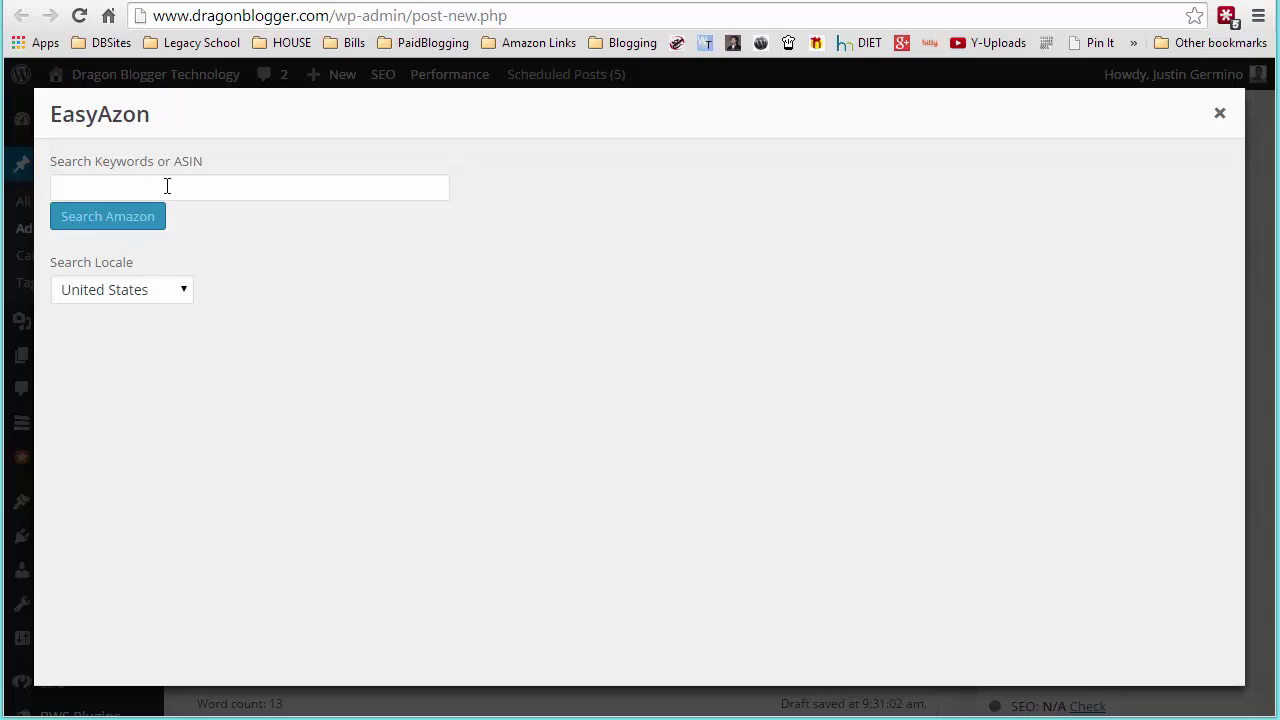
click(167, 185)
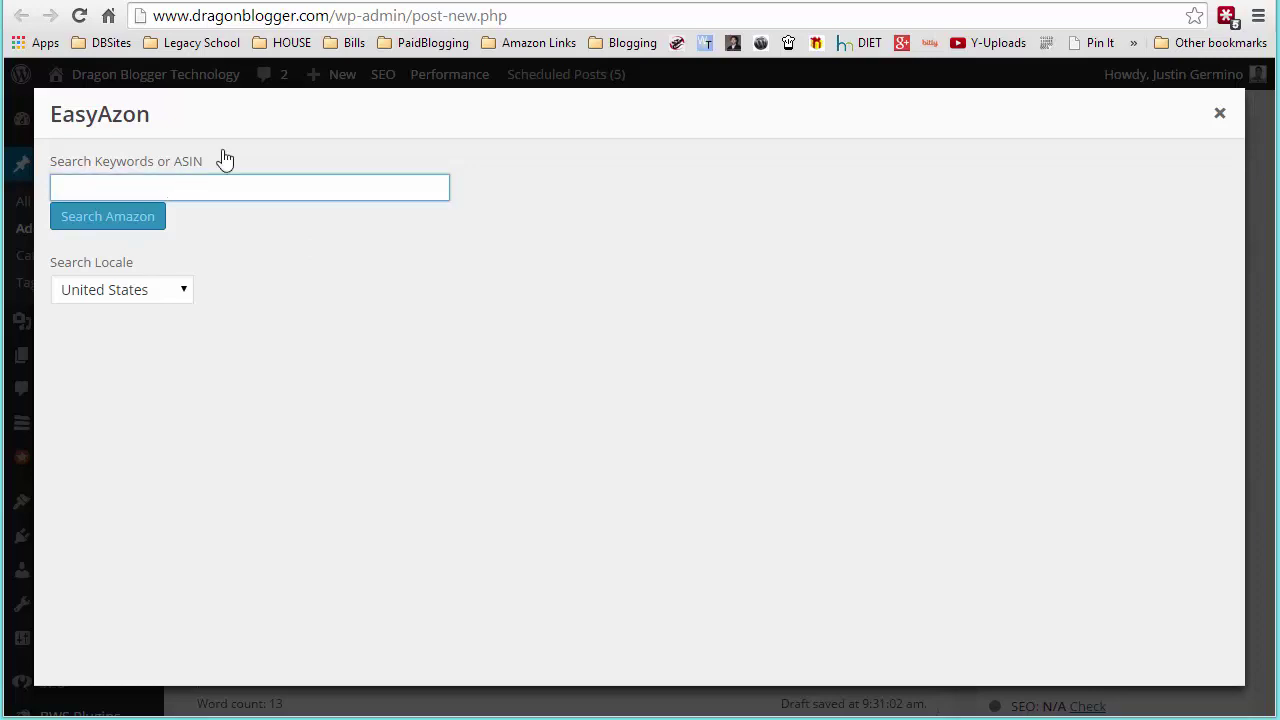
click(1080, 0)
drag(530, 16, 640, 8)
key(ctrl+c)
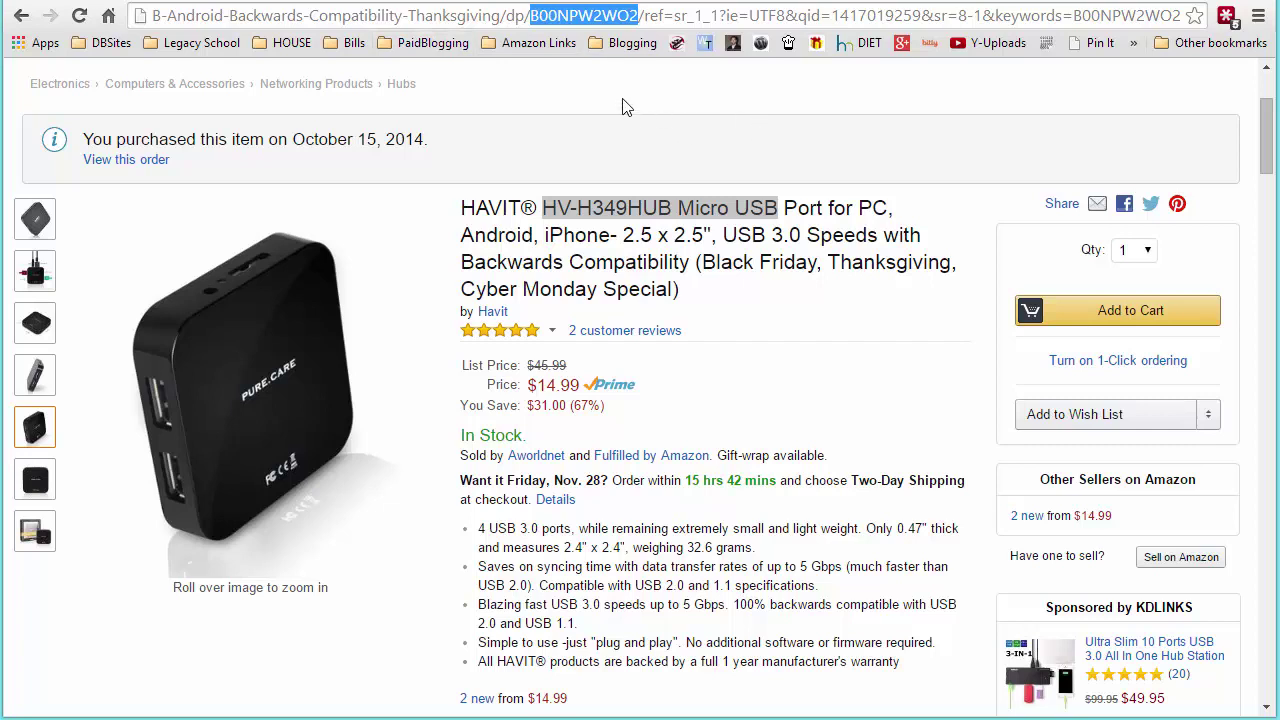
Step: Back in the post draft, search Amazon through EasyAzon for the copied ASIN B00NPW2WO2
click(75, 3)
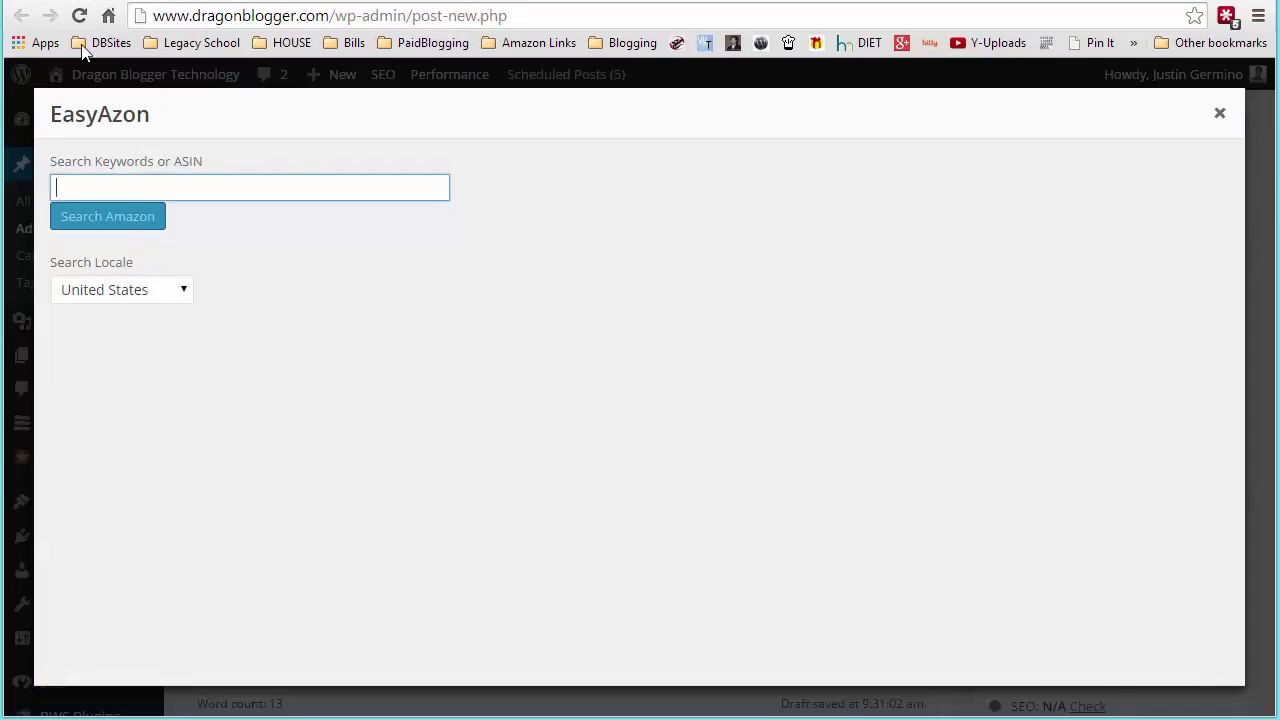
click(165, 189)
key(ctrl+v)
click(133, 221)
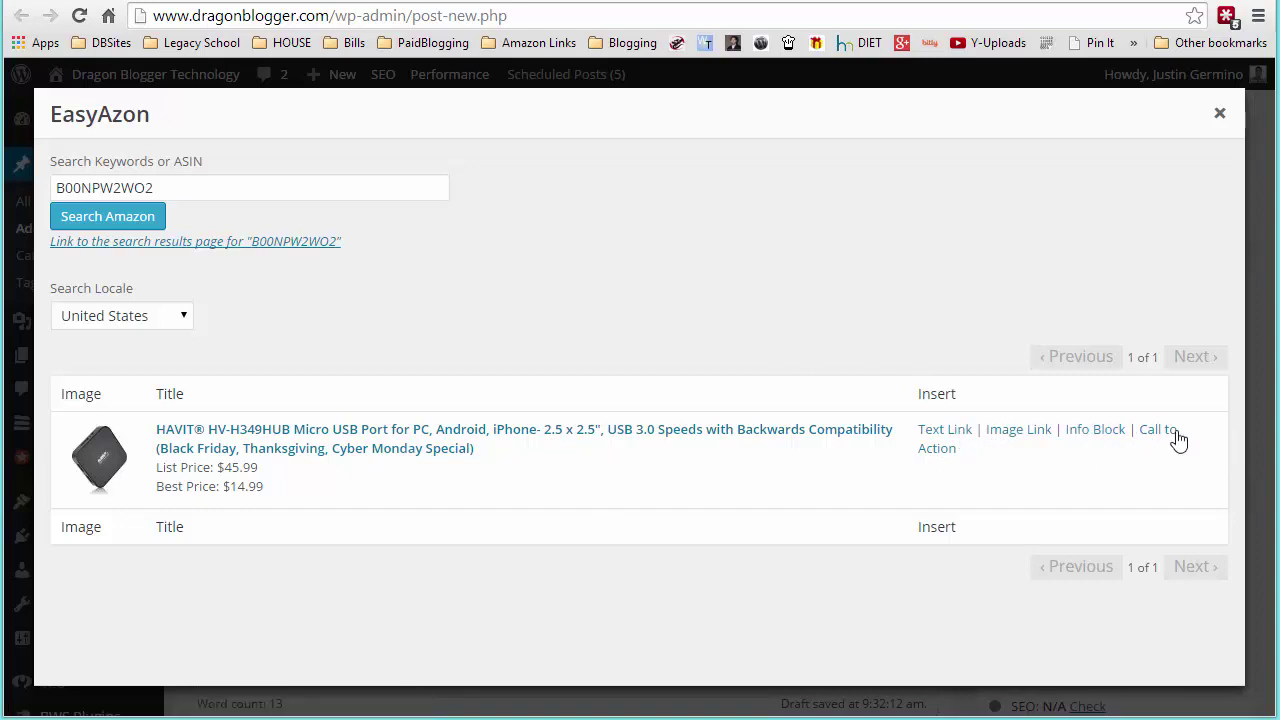
Step: Insert a text link shortcode for the HAVIT hub, choosing the contributor's Amazon Associates tracking ID and keeping the other options at Default
click(963, 436)
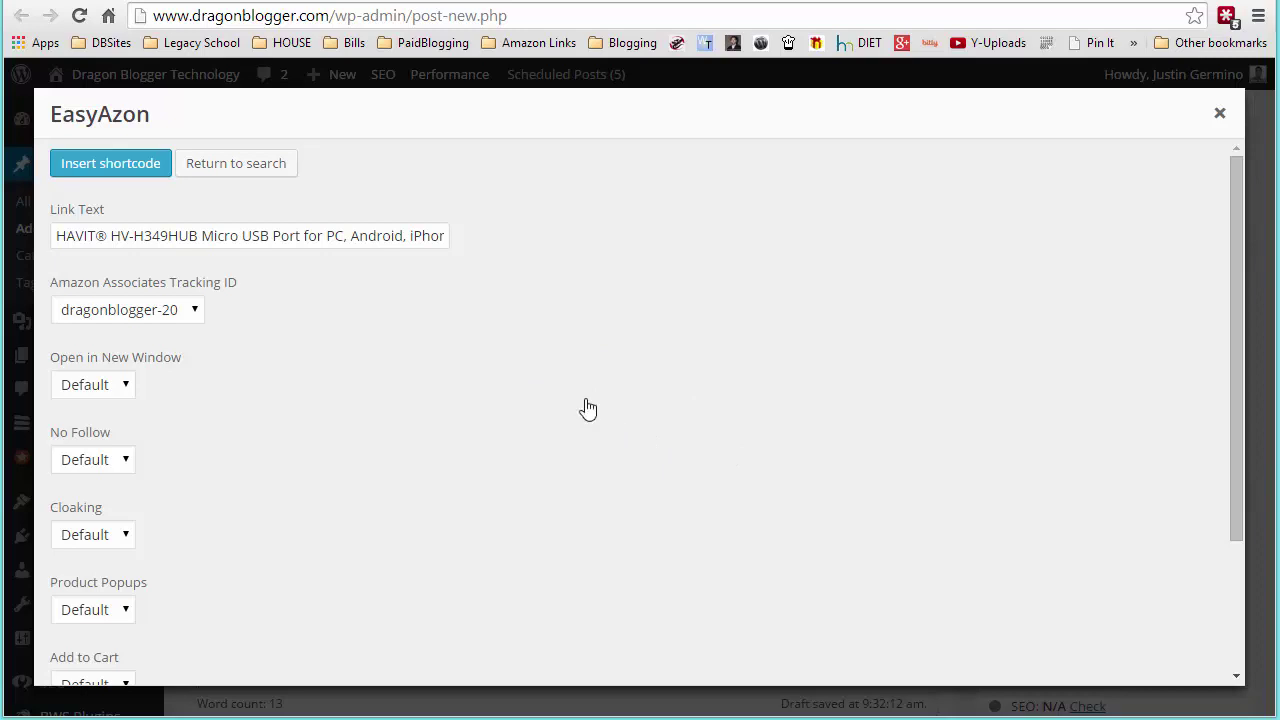
click(165, 312)
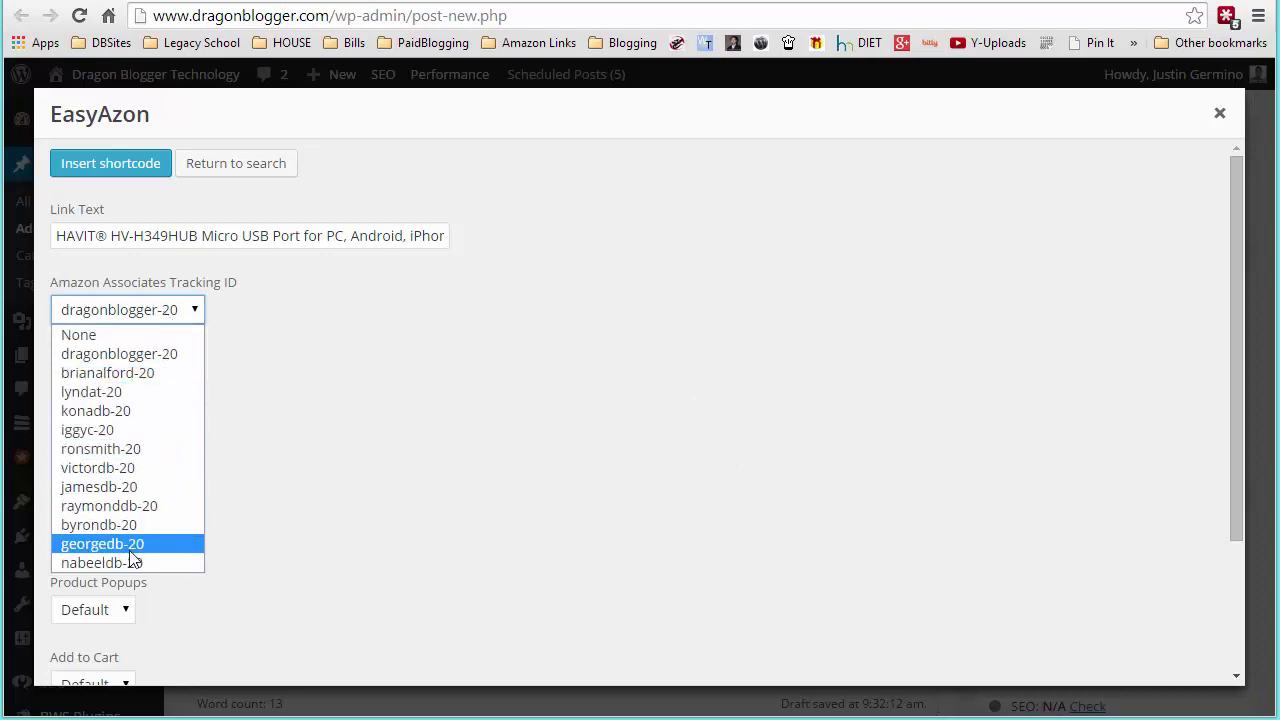
click(139, 450)
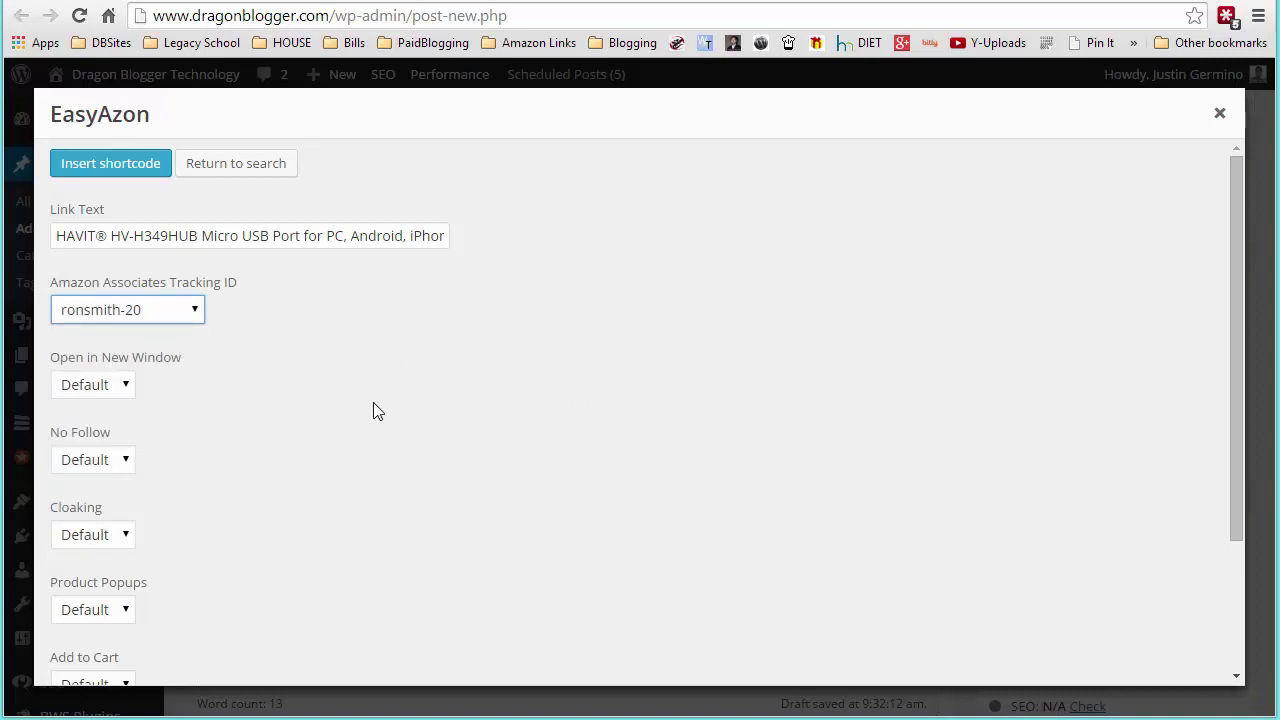
scroll(374, 404, down, 1)
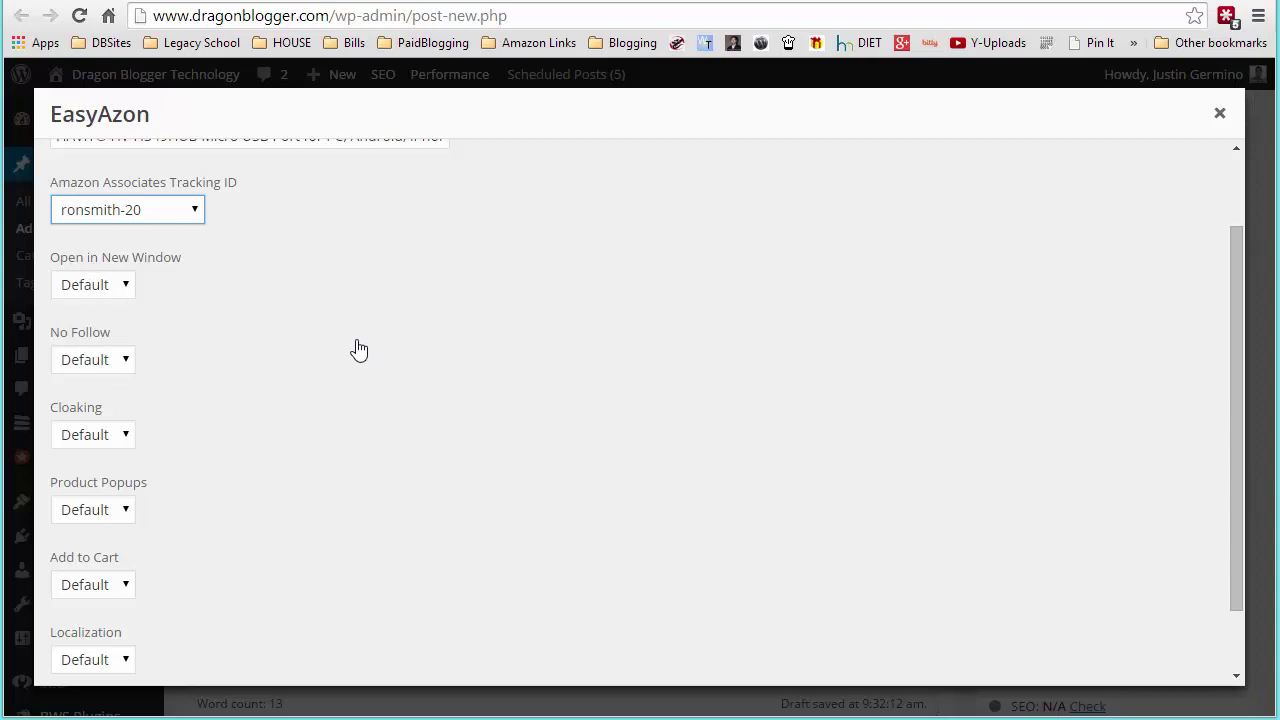
scroll(340, 340, down, 2)
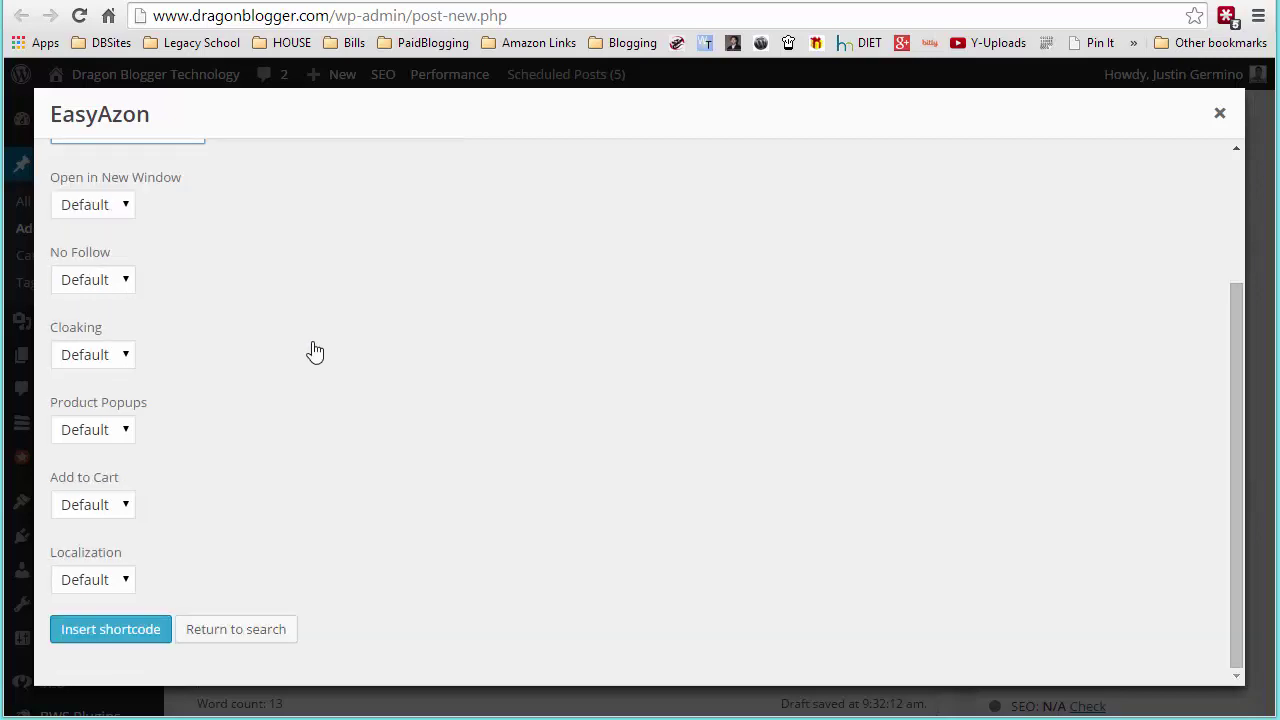
click(100, 632)
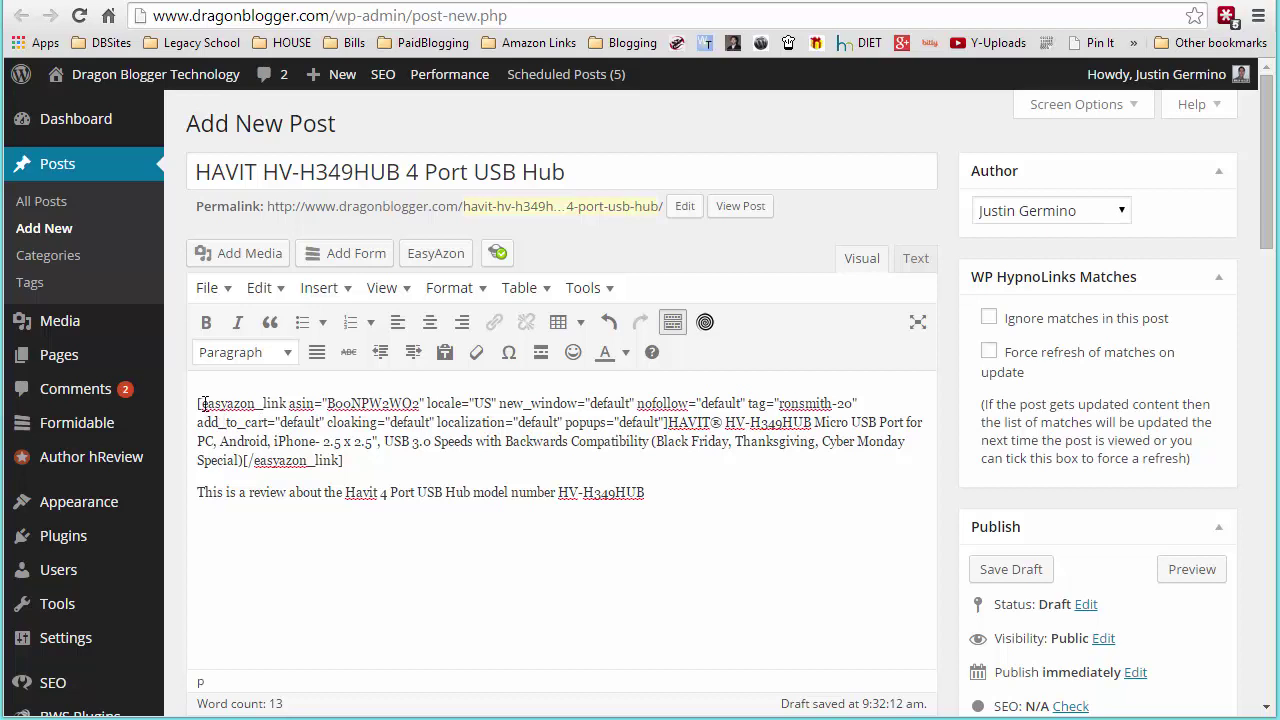
Step: Examine the inserted shortcode's parts: the easyazon_link tag name, ASIN, tracking tag and product link text
drag(201, 403, 289, 401)
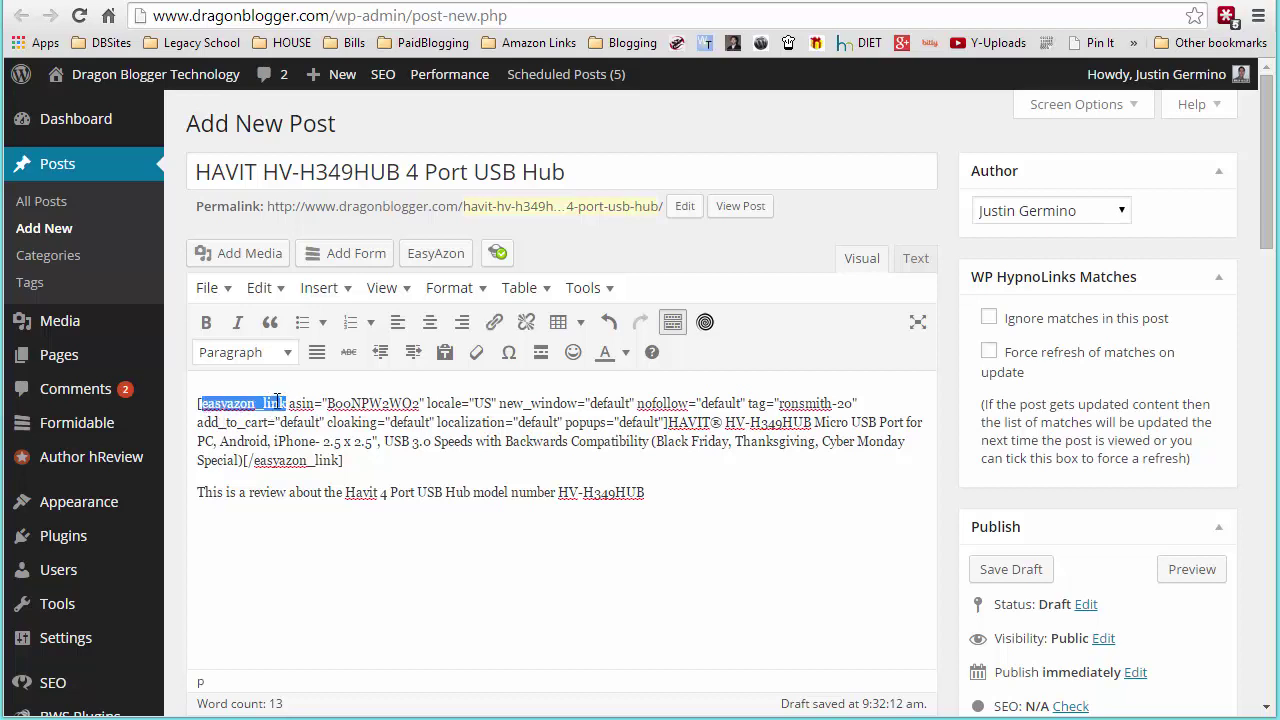
double_click(341, 405)
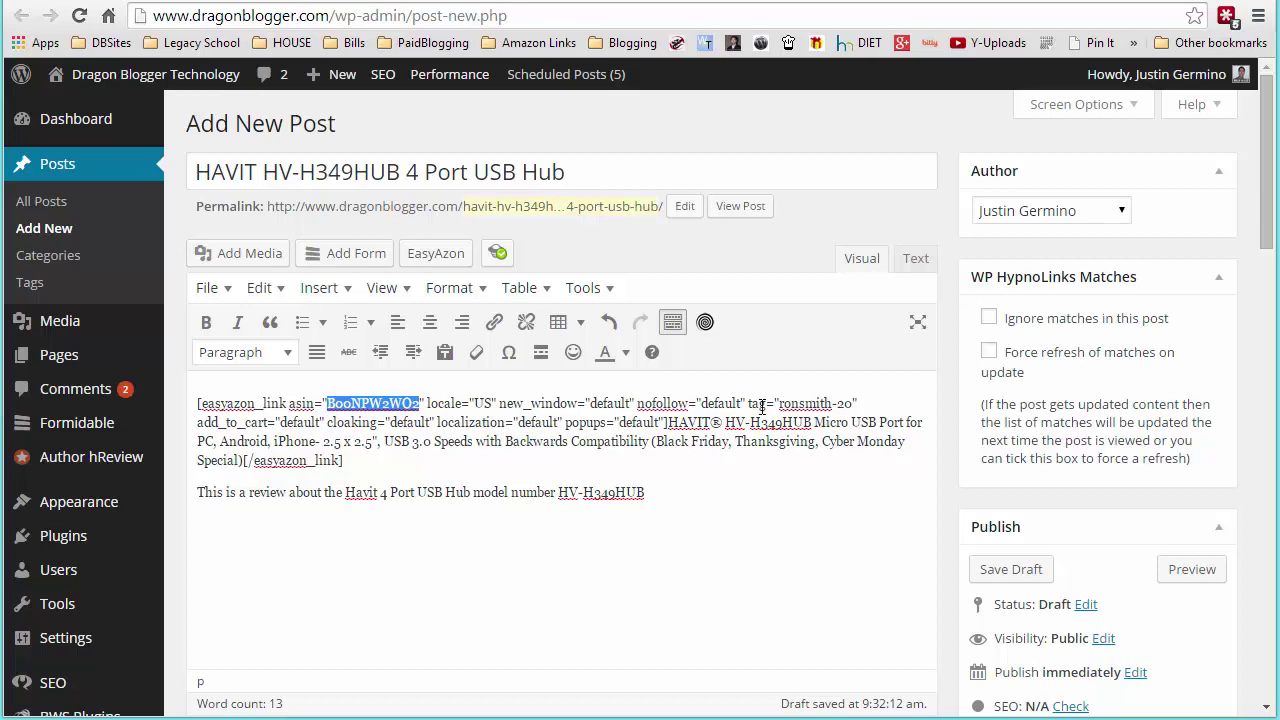
drag(780, 403, 851, 400)
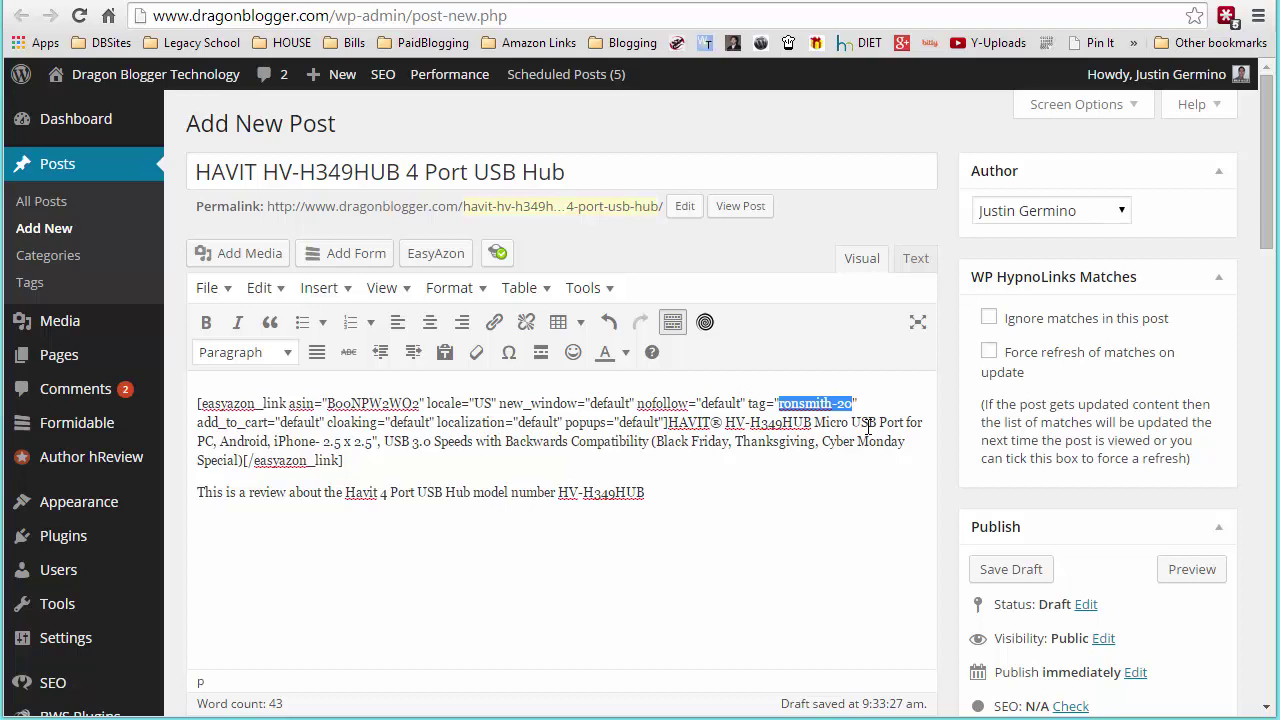
drag(778, 404, 857, 406)
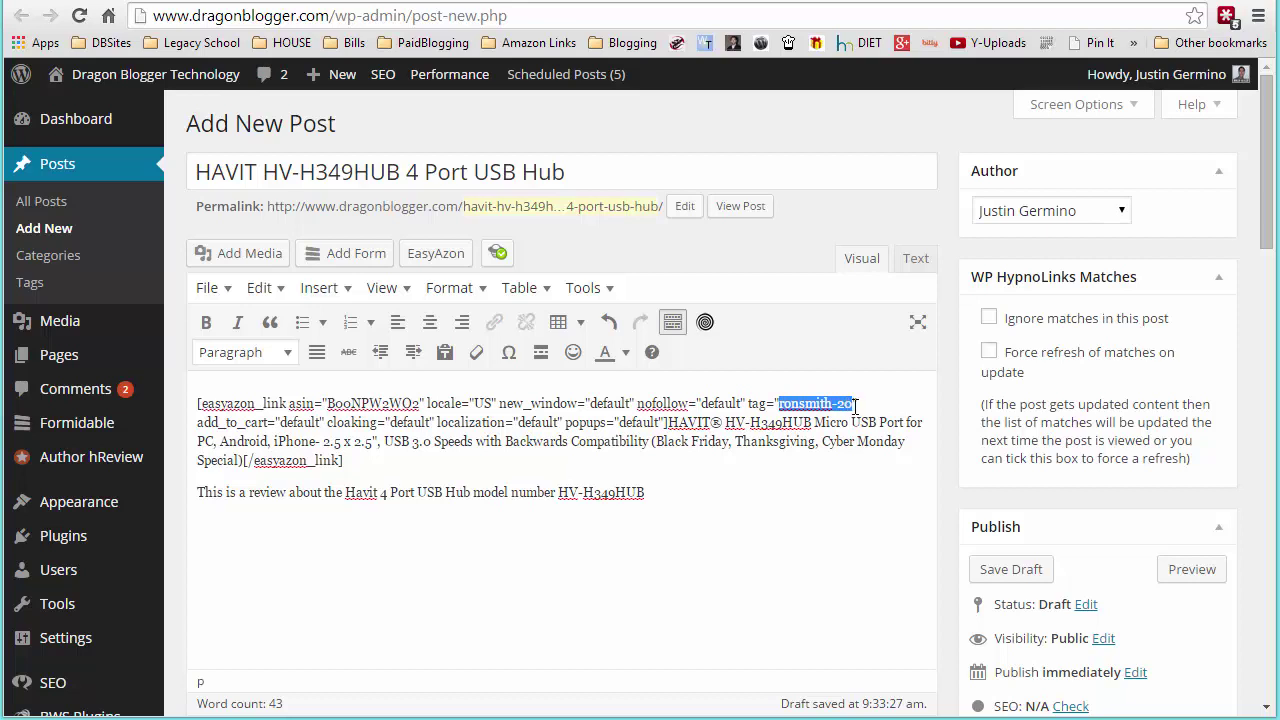
click(755, 525)
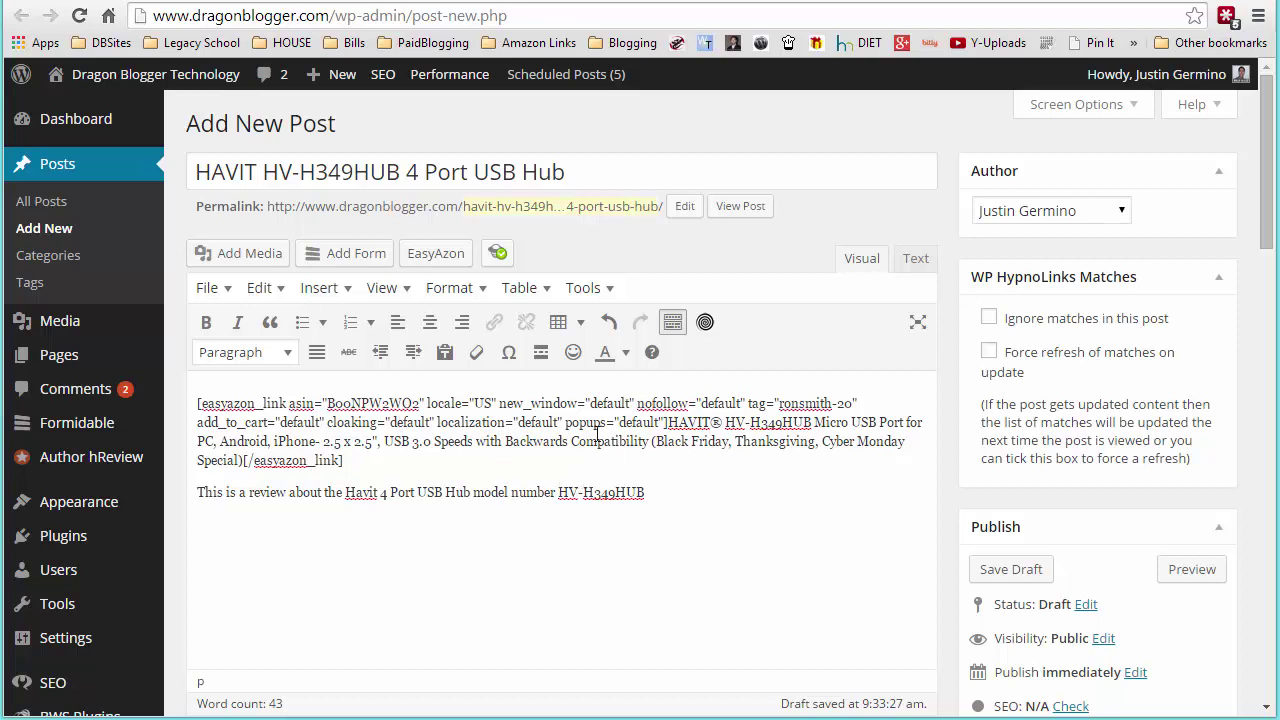
drag(668, 422, 655, 445)
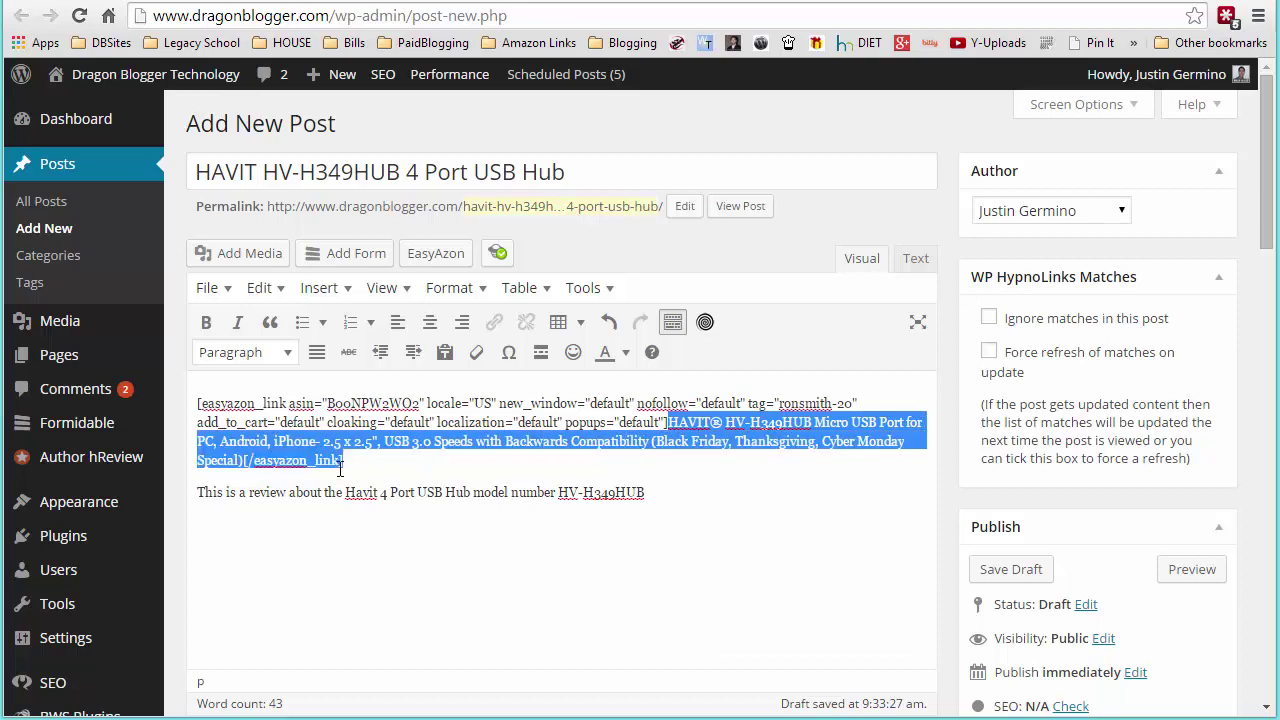
drag(340, 467, 247, 463)
Step: Save the post as a draft, preview its product link, and return to the editor
click(1008, 569)
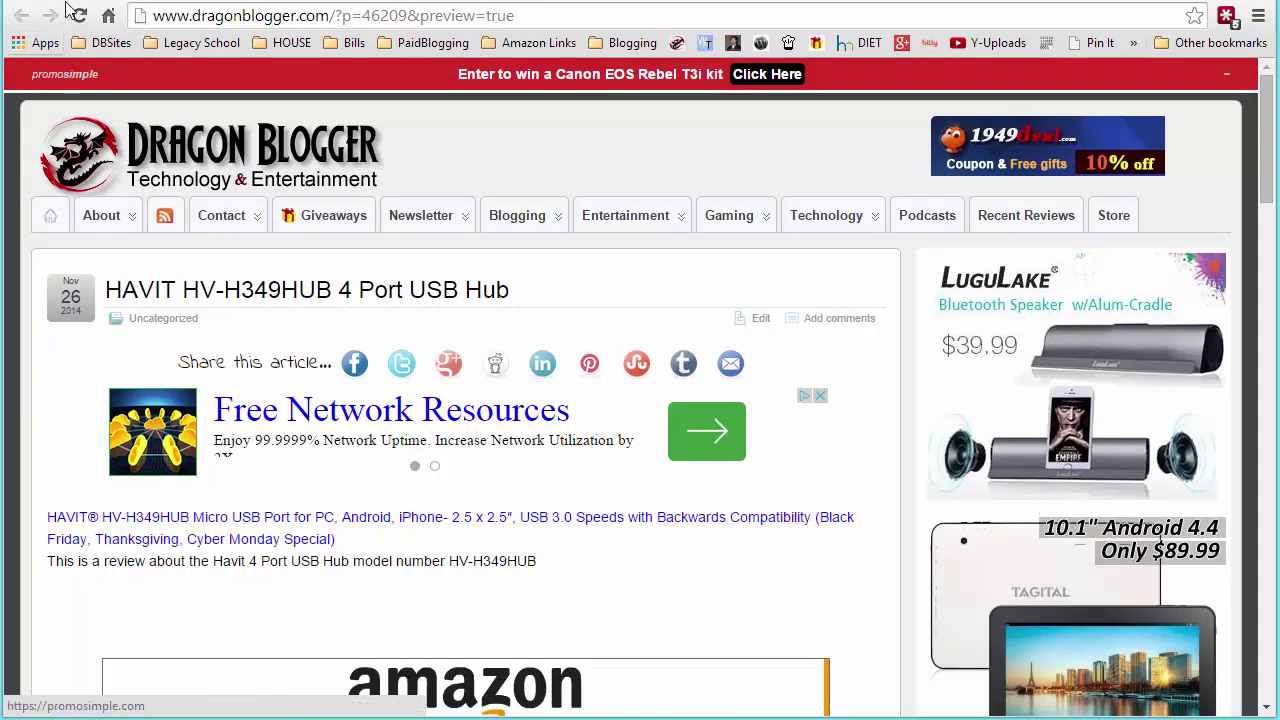
key(alt+Left)
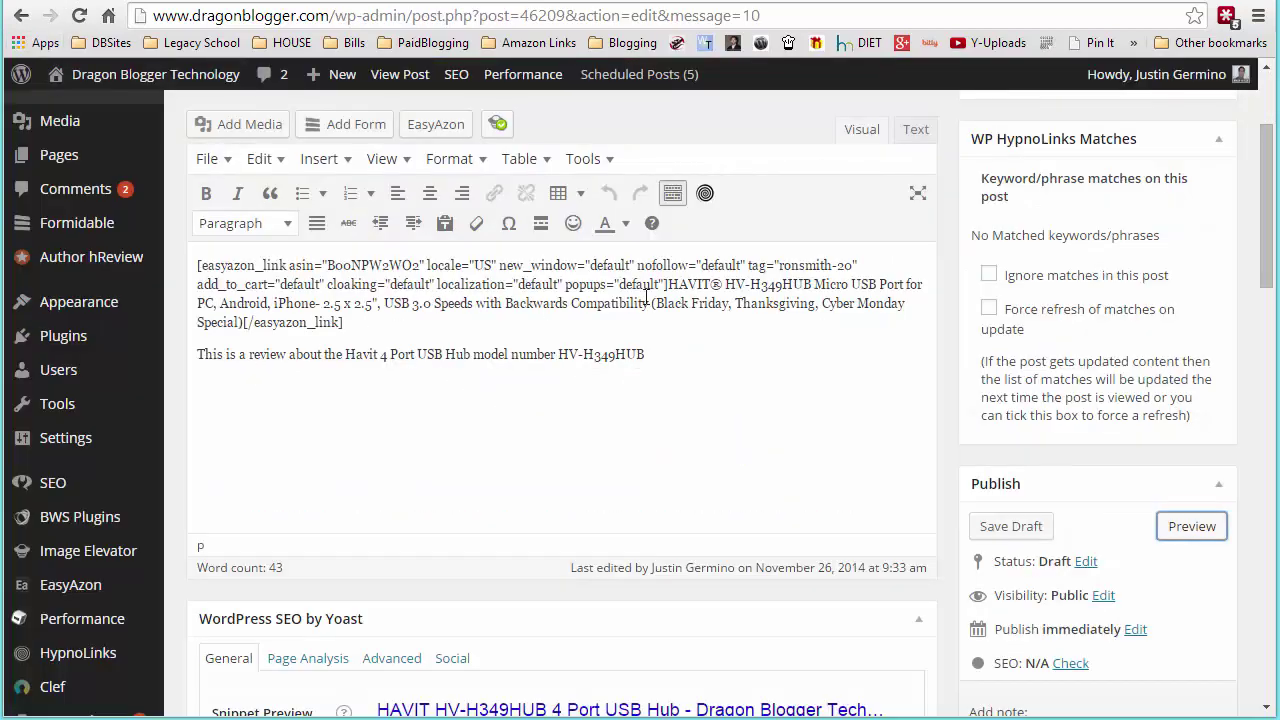
Step: Replace the long product title inside the shortcode with the link text "Havit 4 Port USB Hub"
drag(676, 287, 249, 322)
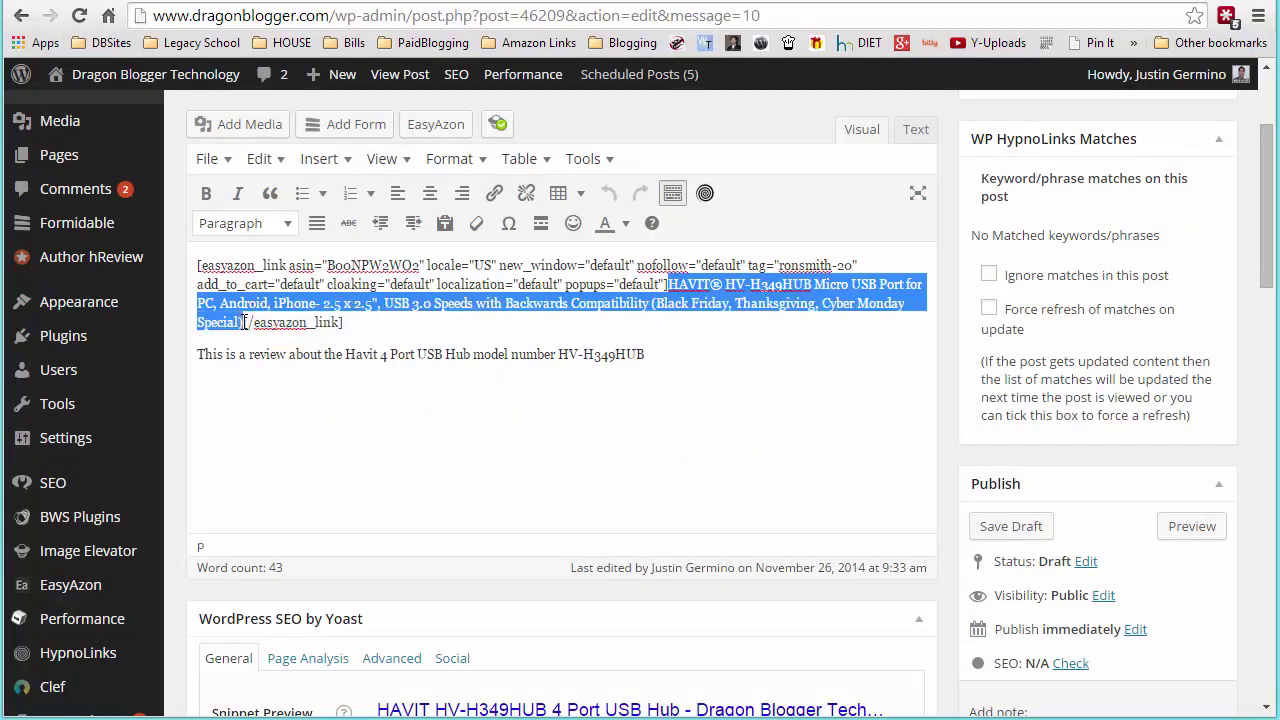
text(Havit 4 Por)
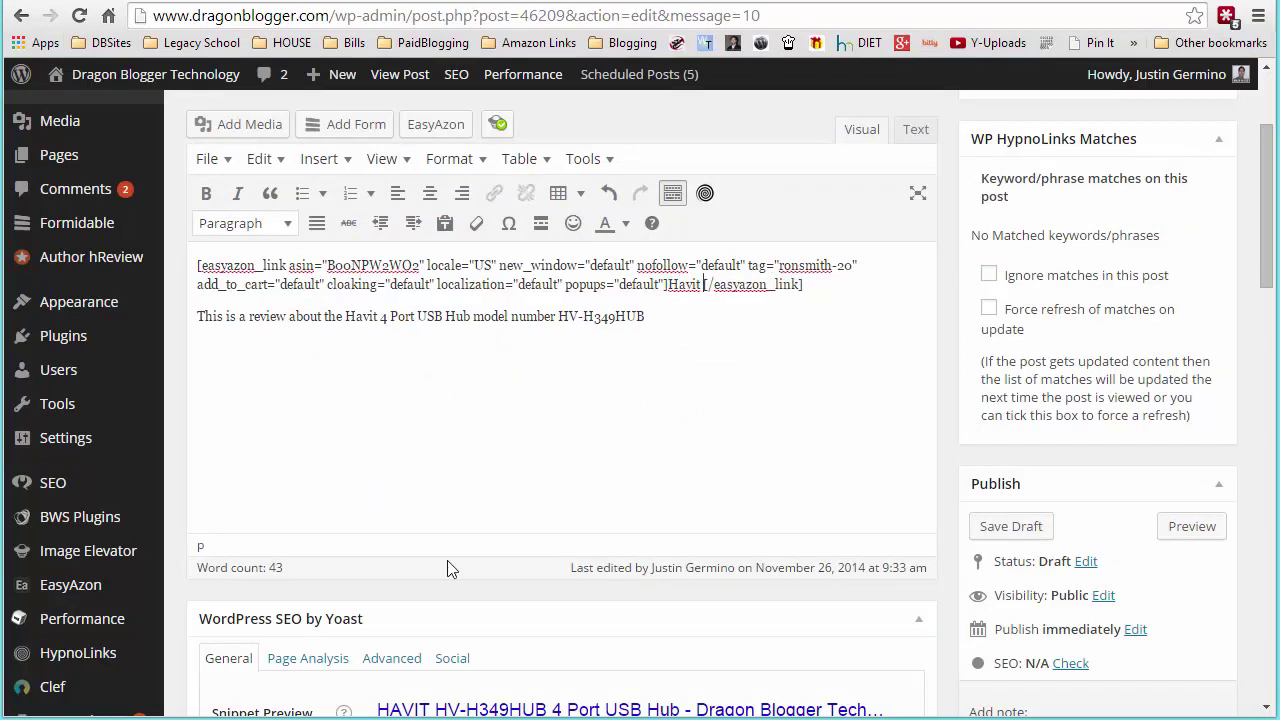
text(t USB Hub)
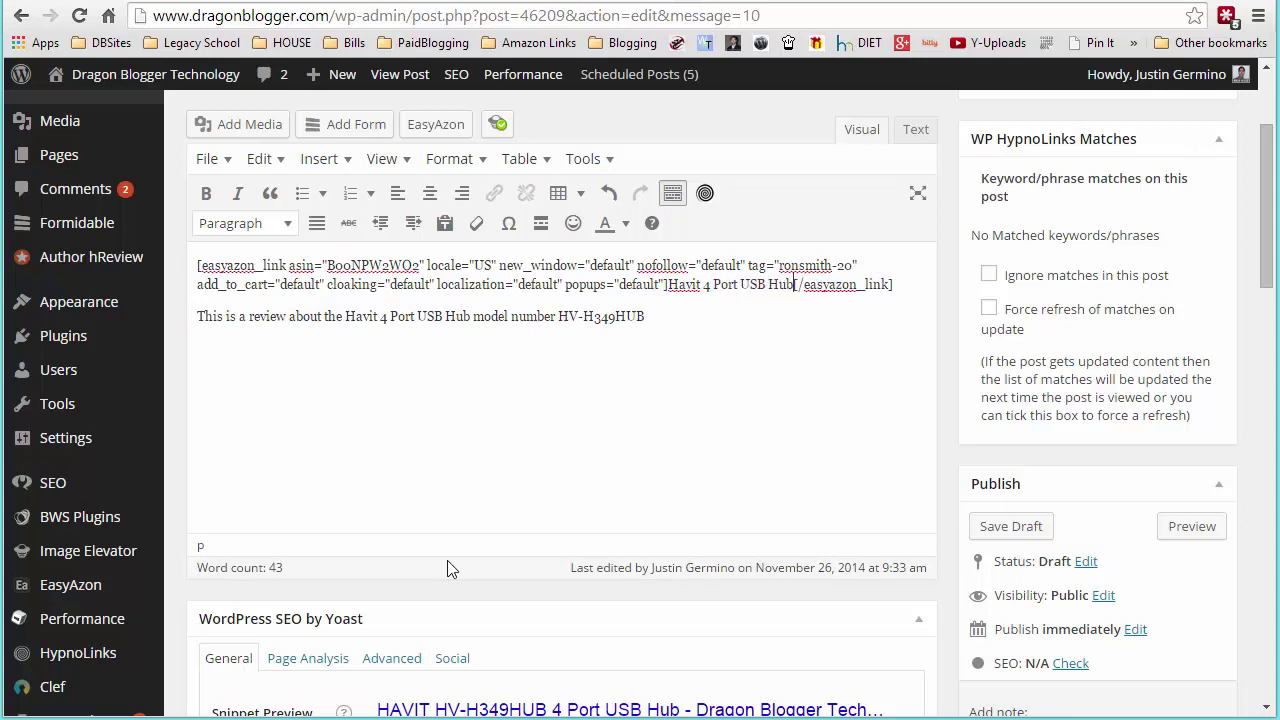
Step: Save the draft with the shortened link text, preview the post again, and return to the editor
click(1012, 526)
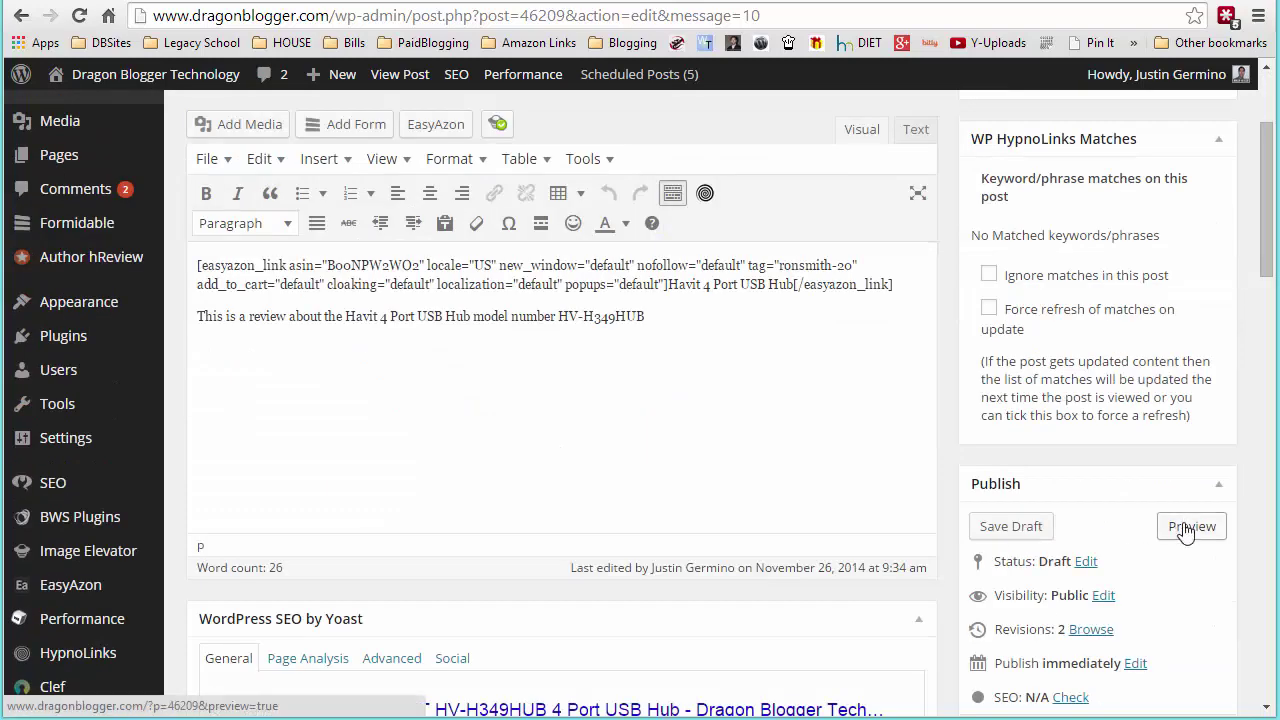
click(1190, 527)
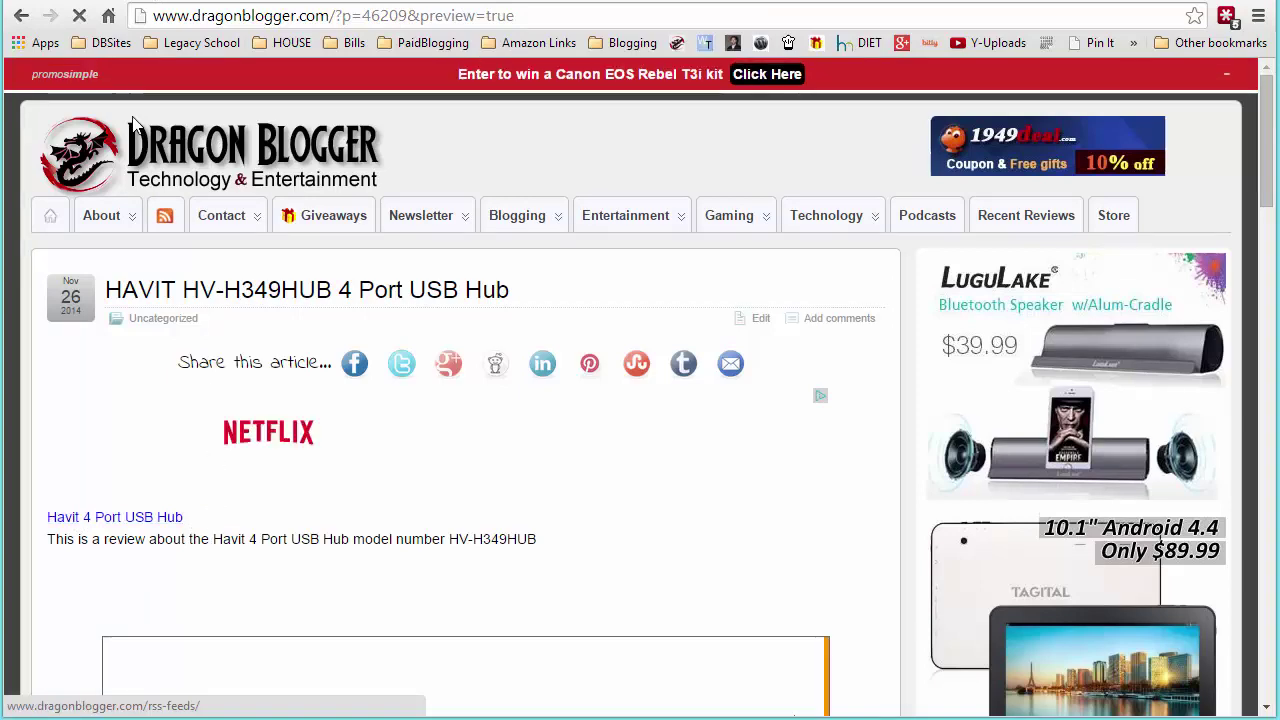
click(21, 15)
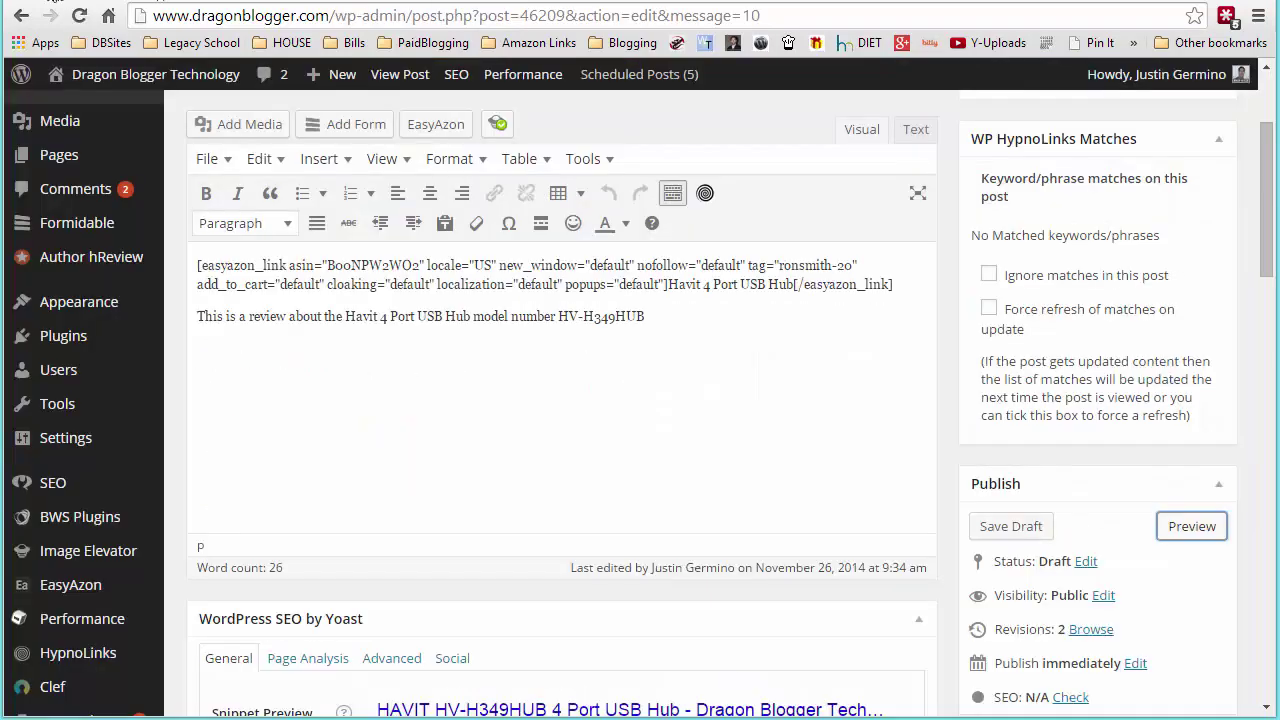
Step: Reopen EasyAzon from the post editor and search Amazon for the hub's ASIN B00NPW2WO2 again
scroll(466, 428, up, 1)
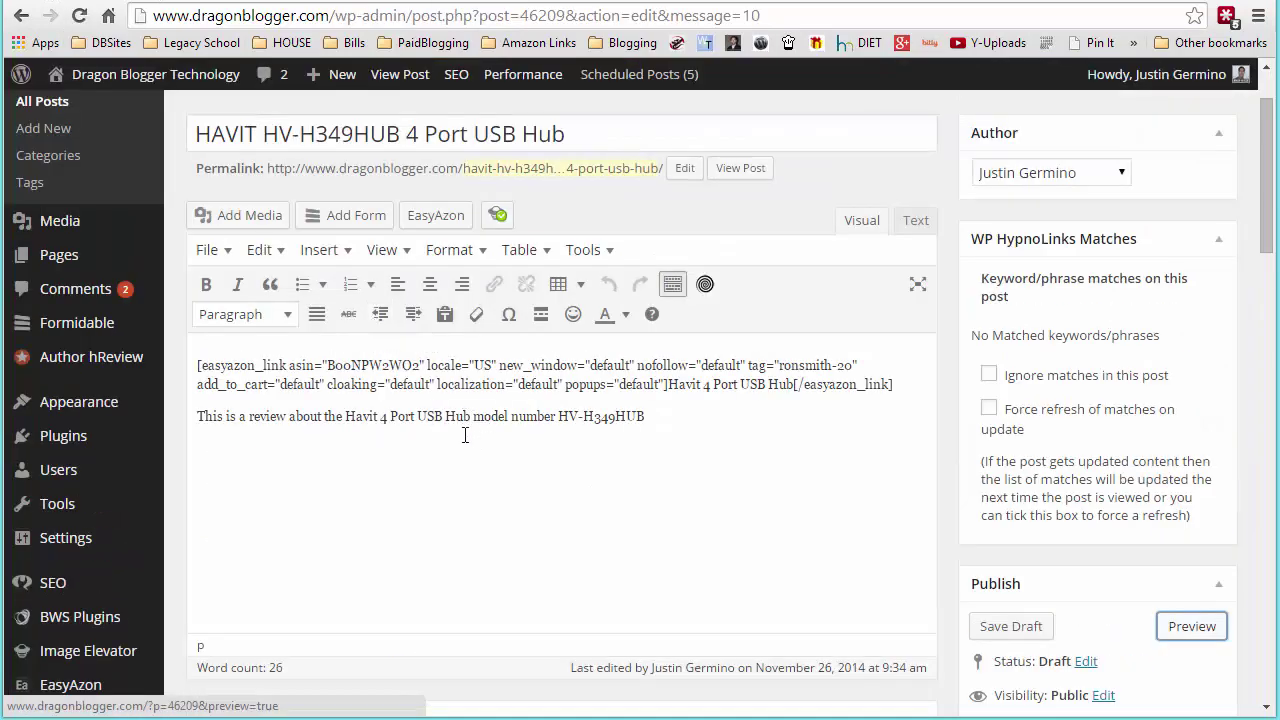
click(437, 222)
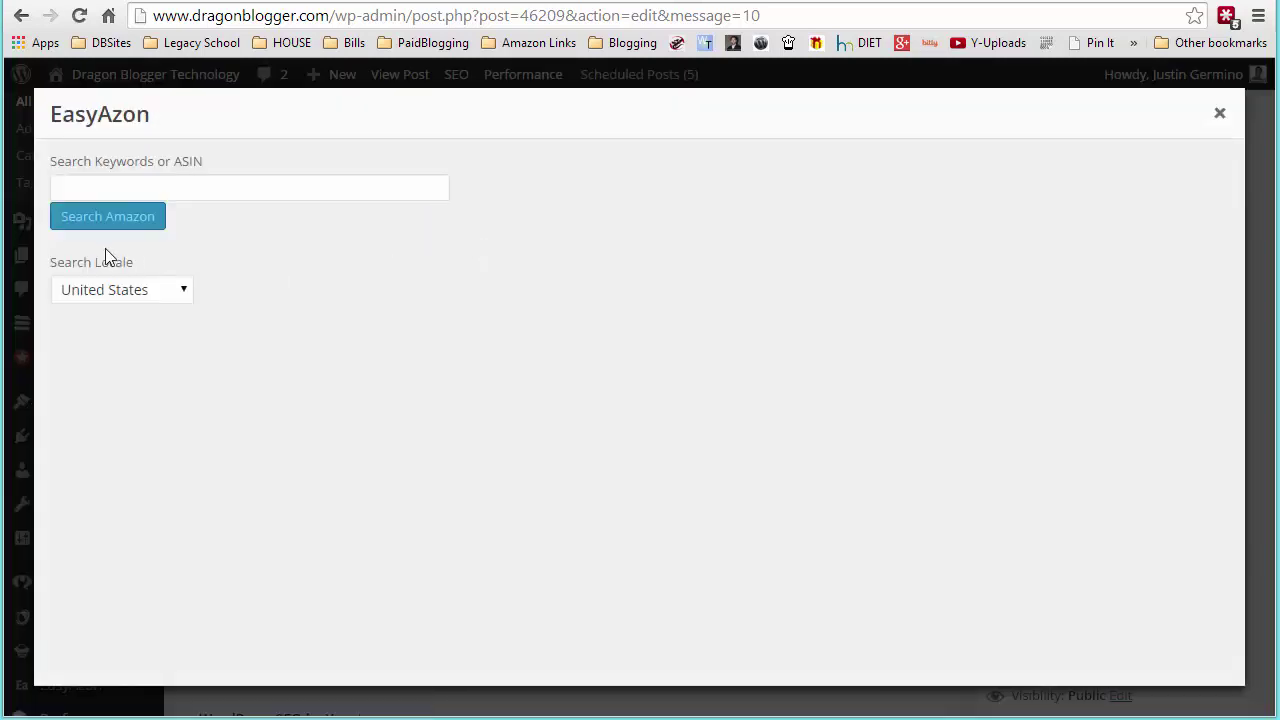
click(118, 189)
key(ctrl+Tab)
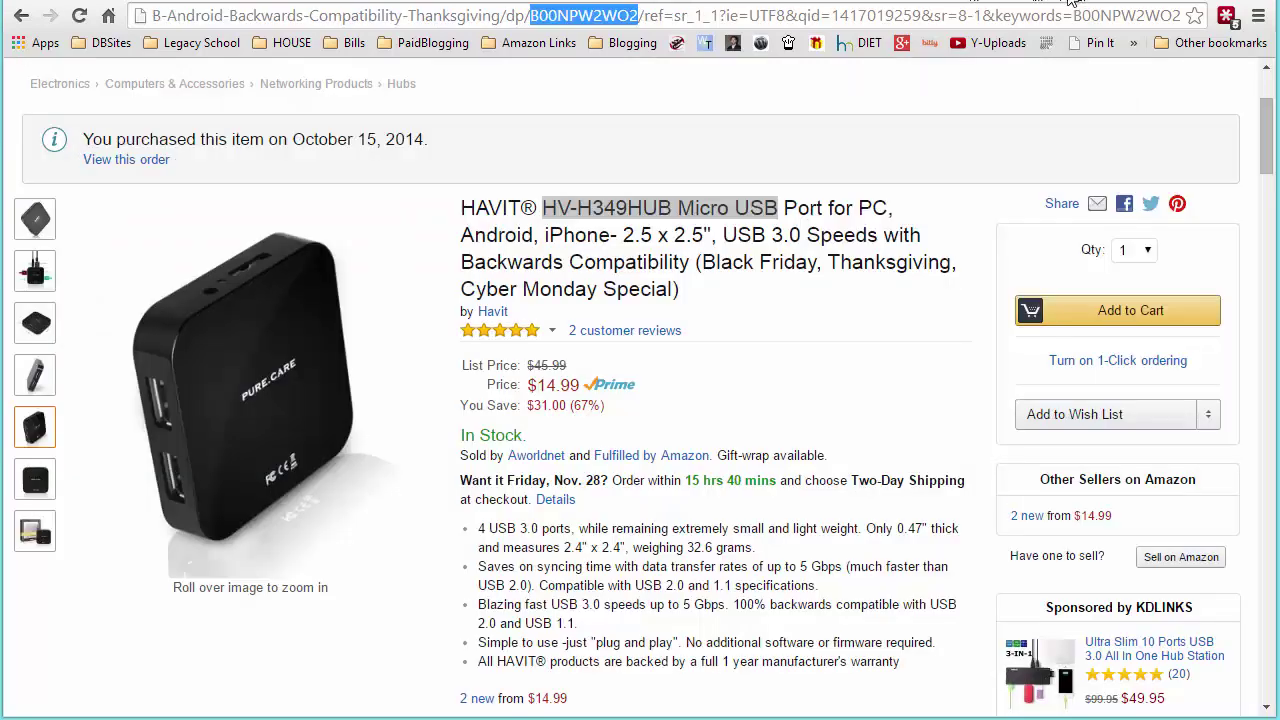
key(ctrl+l)
key(ctrl+shift+Tab)
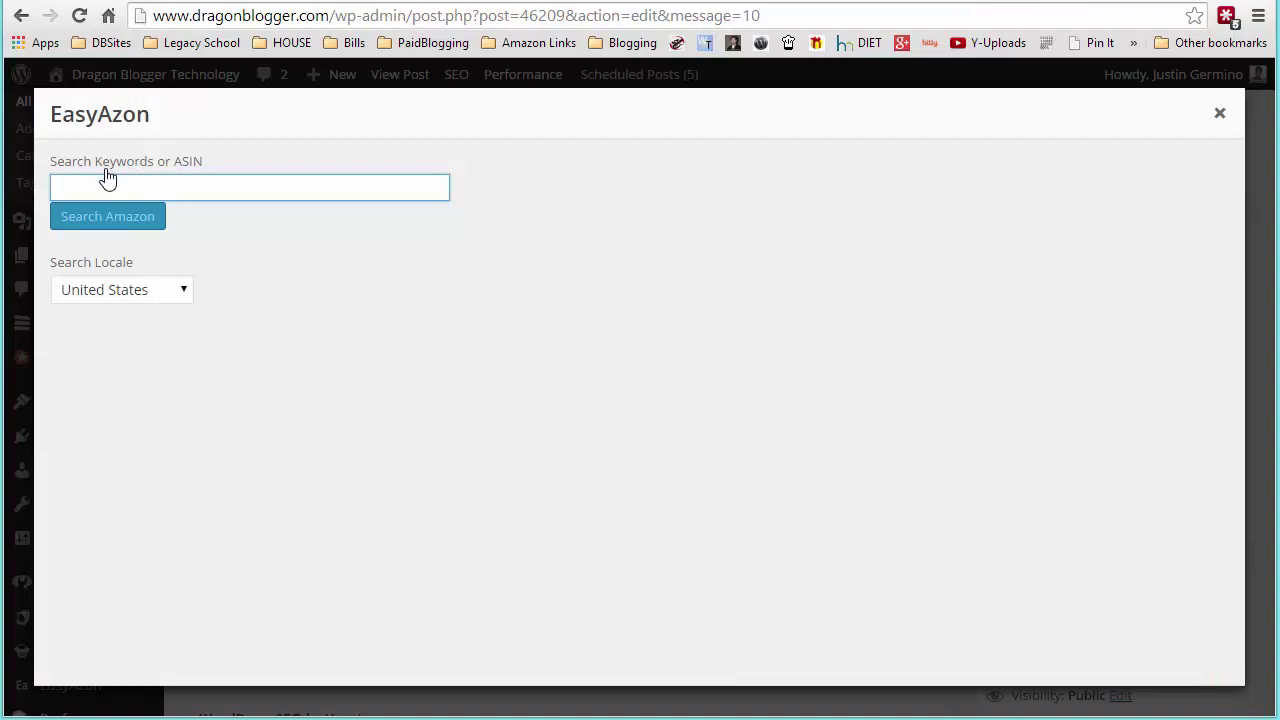
text(B00NPW2WO2)
click(98, 224)
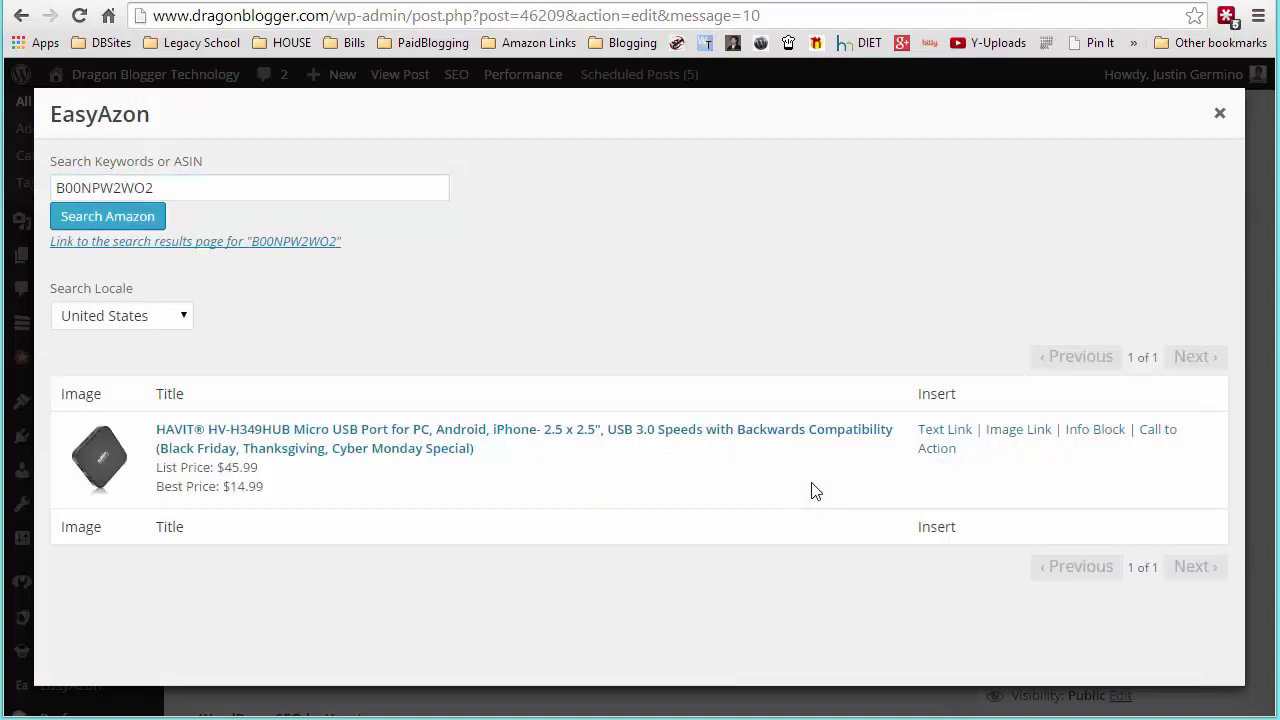
click(958, 436)
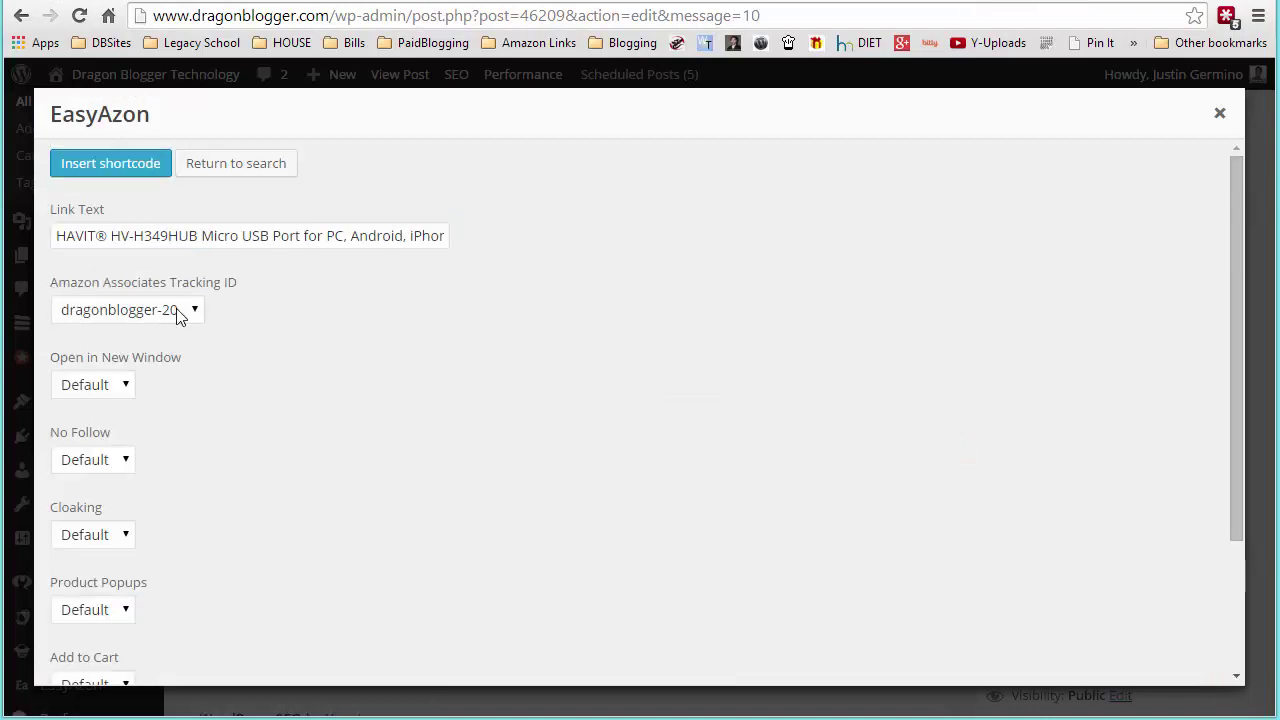
double_click(191, 240)
key(ctrl+a)
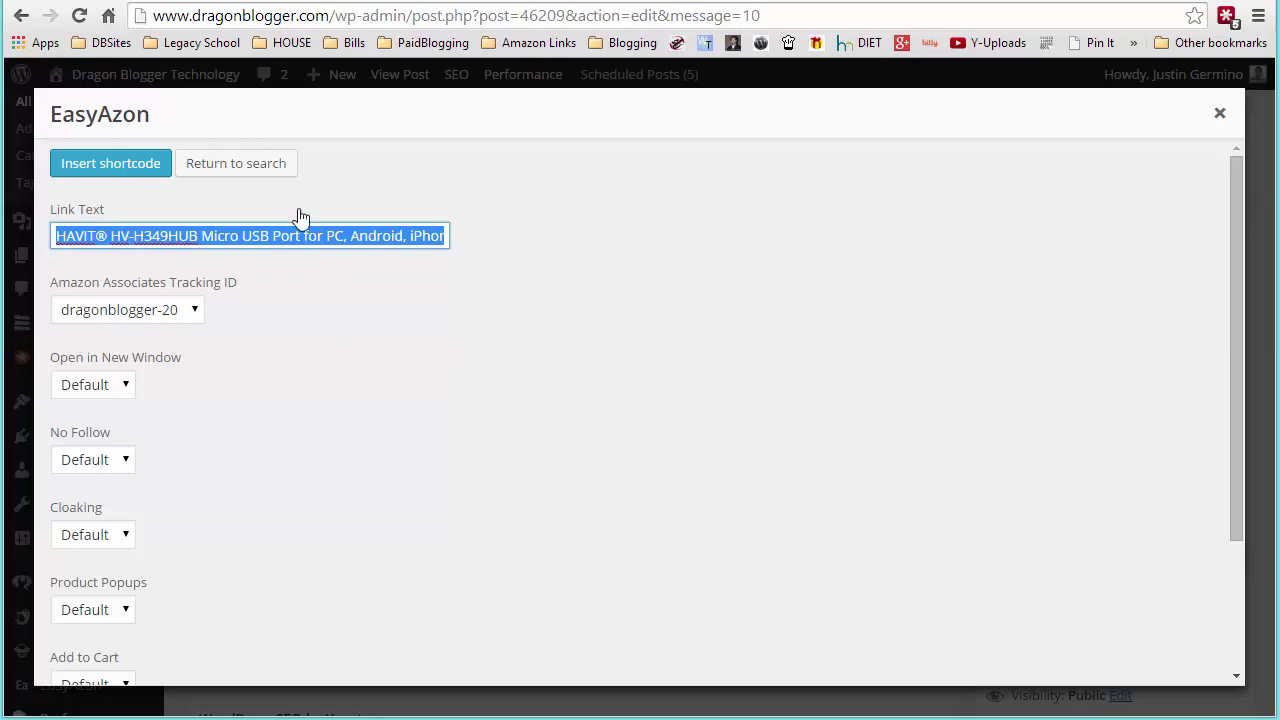
click(262, 166)
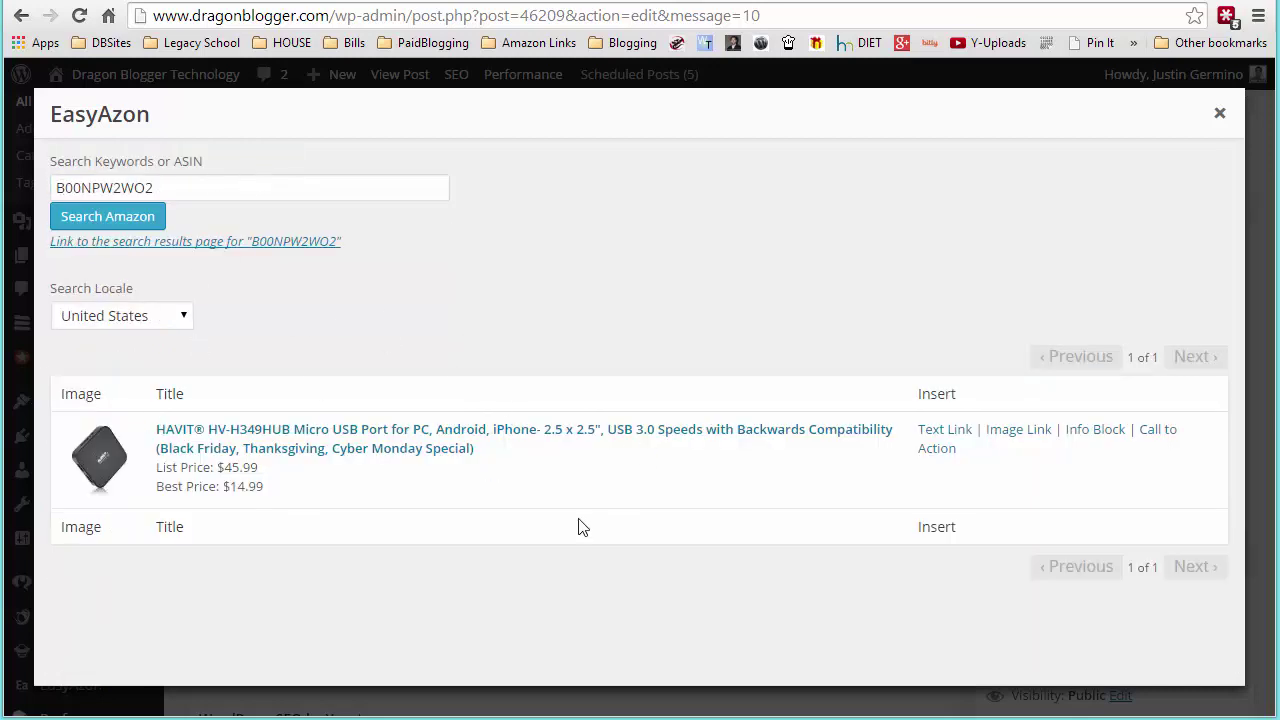
Step: Start an image link for the hub with alt text "Havit 4 Port Hub" and the size Large - 500 x 500
click(1024, 441)
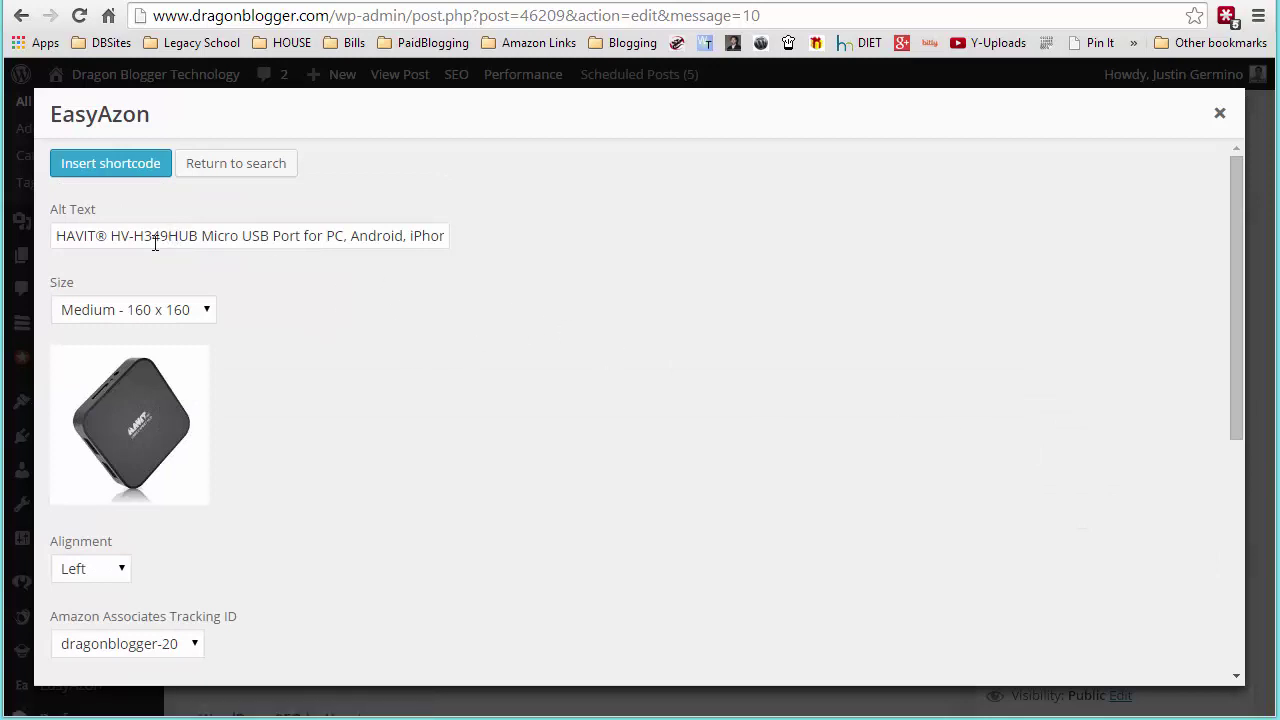
drag(67, 233, 943, 283)
text(Havit 4 Port Hub)
click(118, 316)
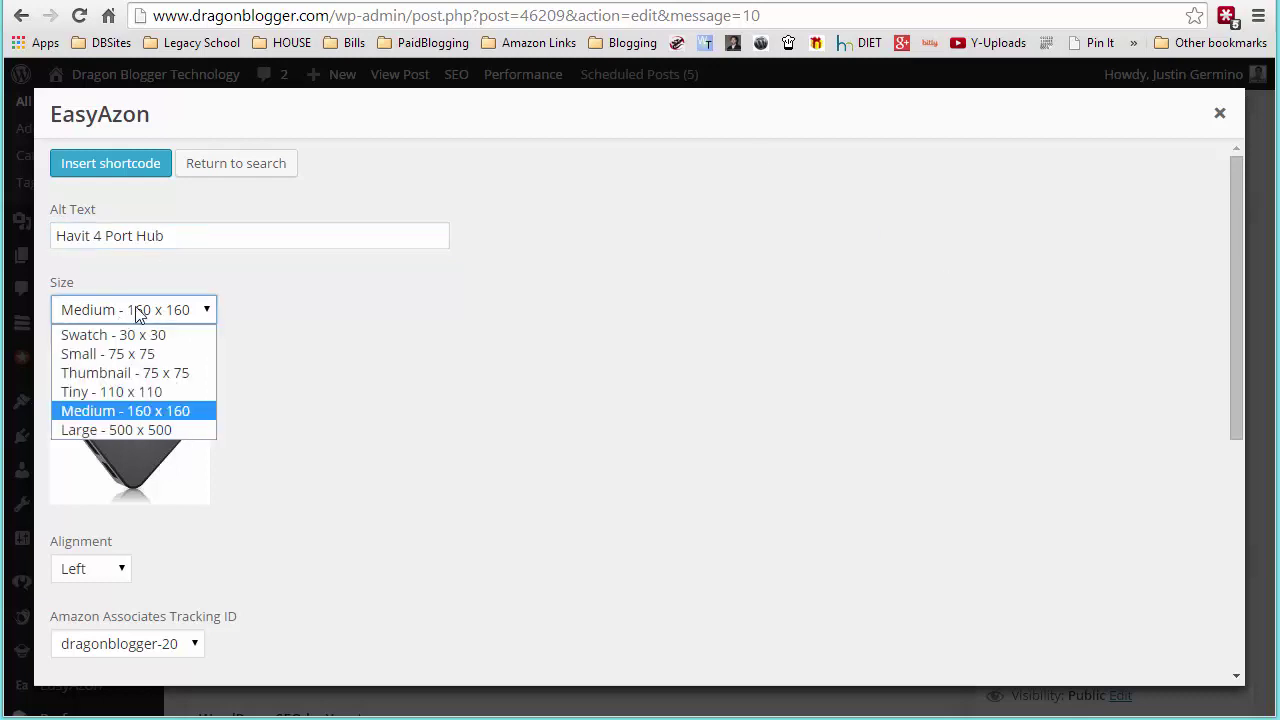
click(144, 432)
Step: Center the image link, assign the contributor's Amazon Associates tracking ID, and insert the shortcode into the post
scroll(466, 397, down, 5)
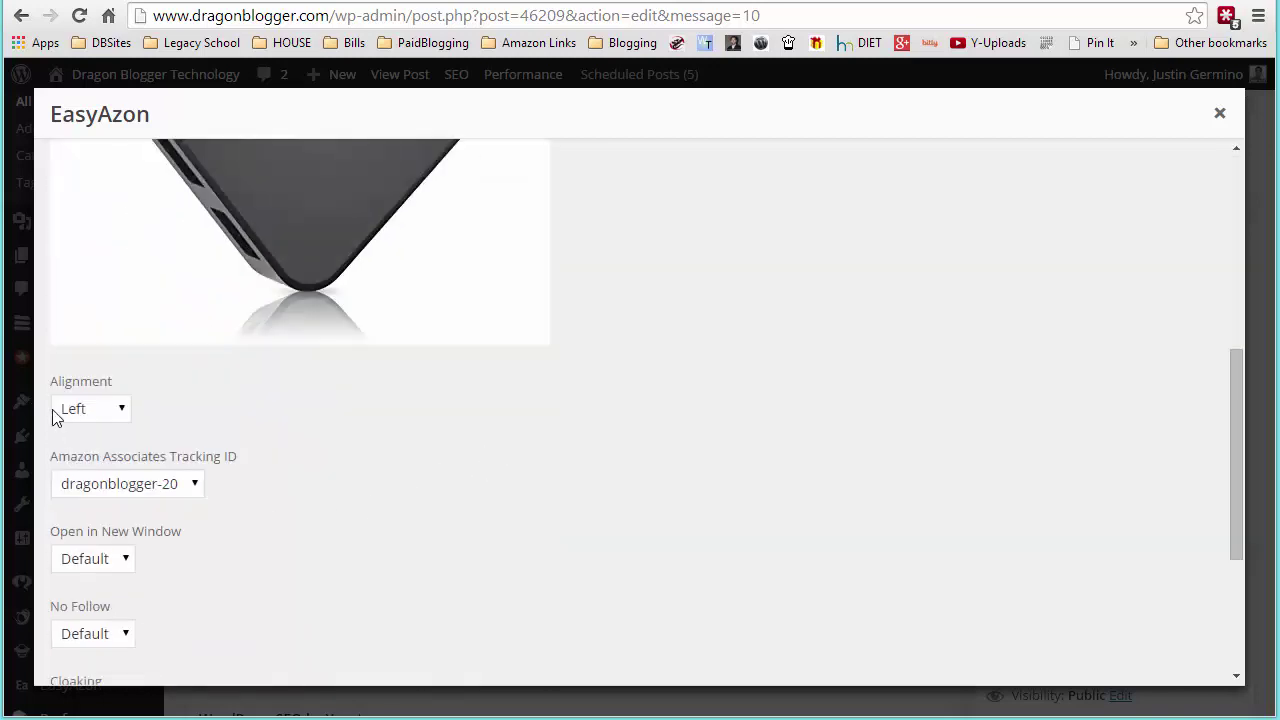
click(57, 413)
click(93, 474)
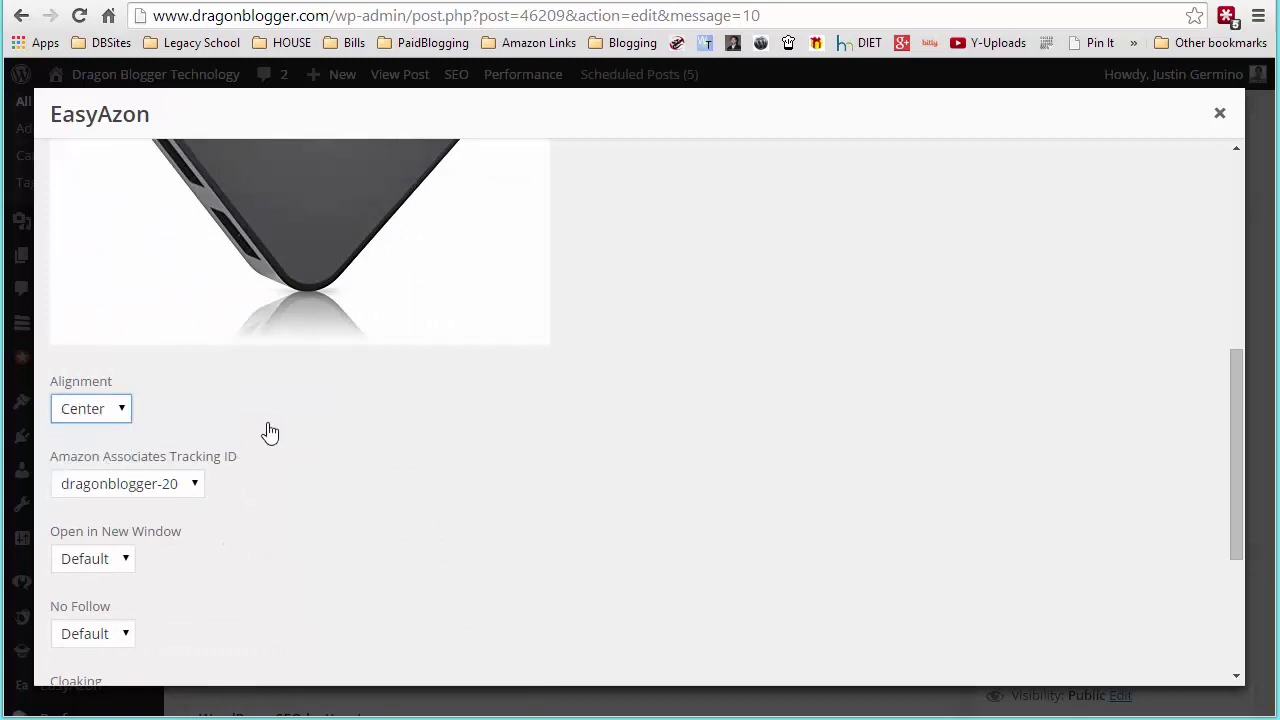
scroll(266, 434, down, 1)
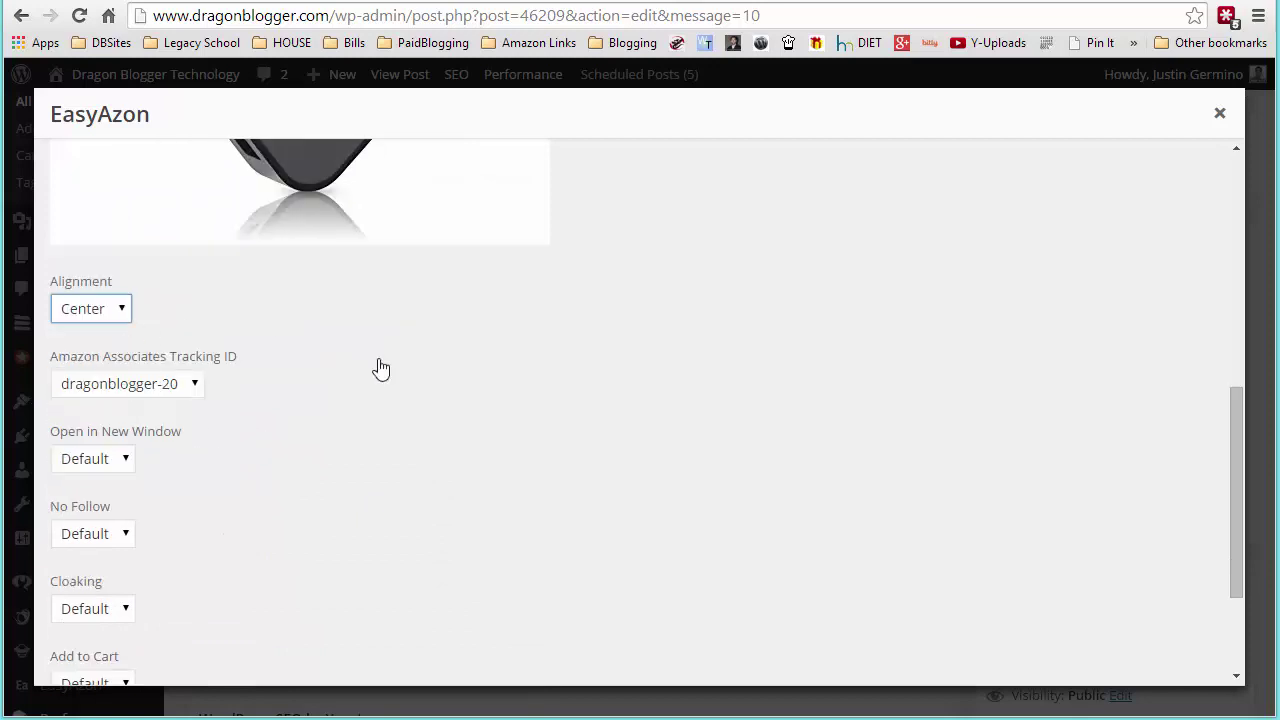
click(115, 383)
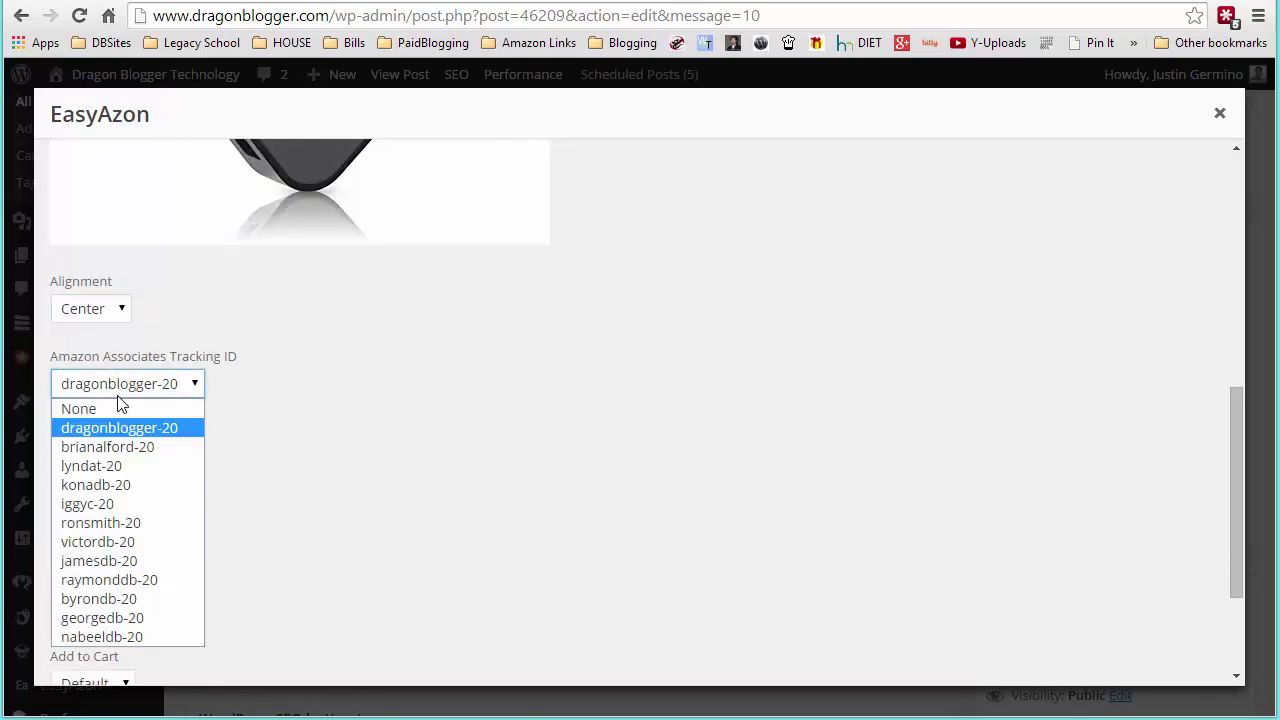
click(150, 523)
scroll(430, 440, down, 2)
click(129, 629)
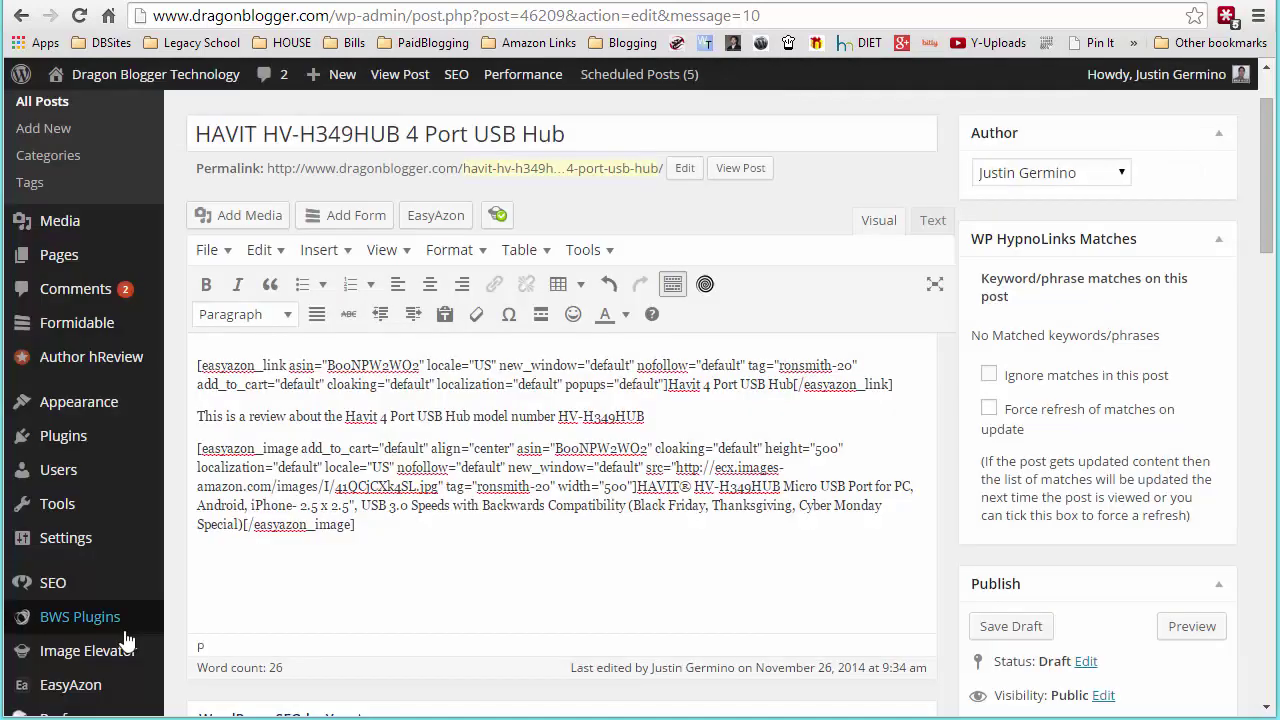
Step: Preview the post, follow the hub image's link to Amazon, and return to the post editor
click(1178, 626)
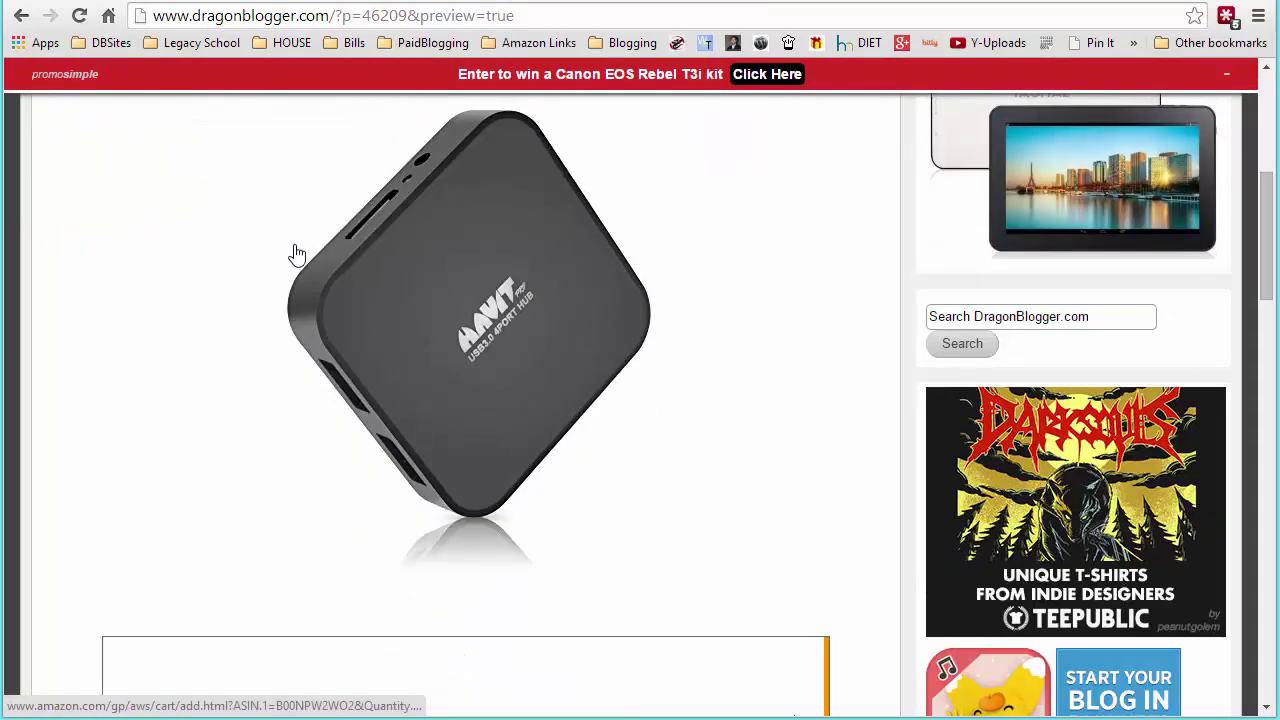
scroll(430, 320, up, 2)
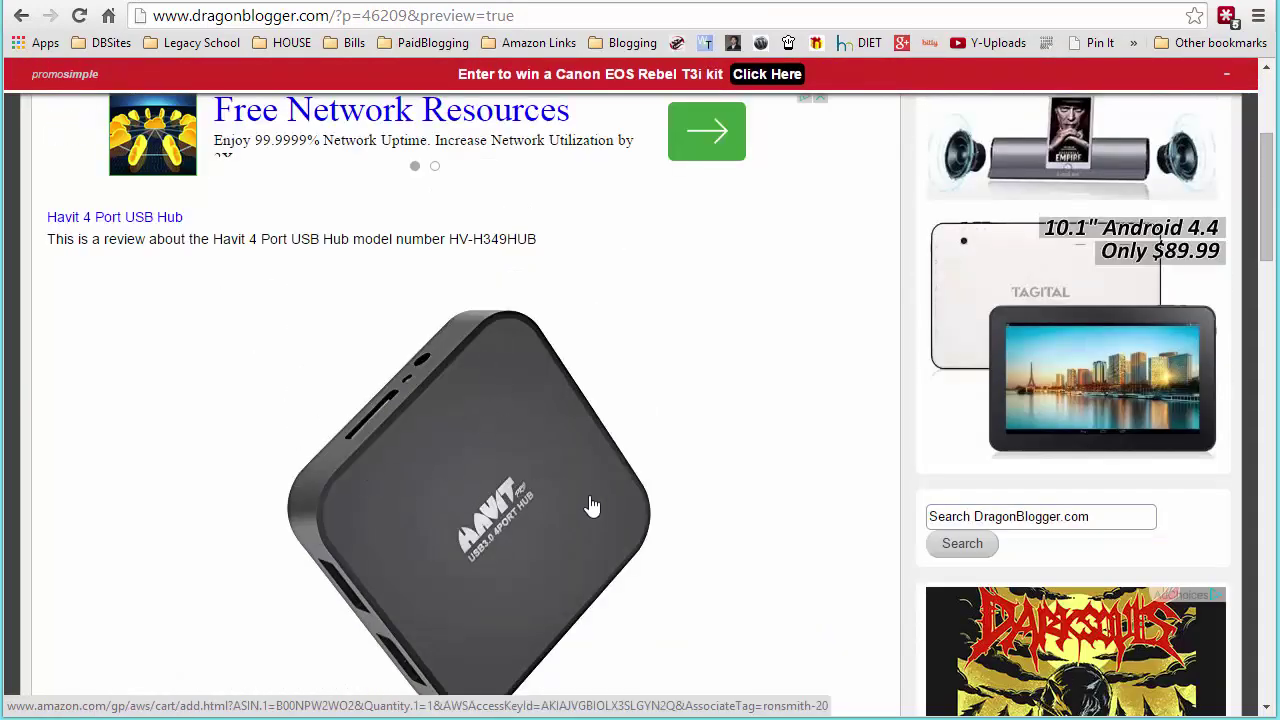
scroll(447, 458, down, 1)
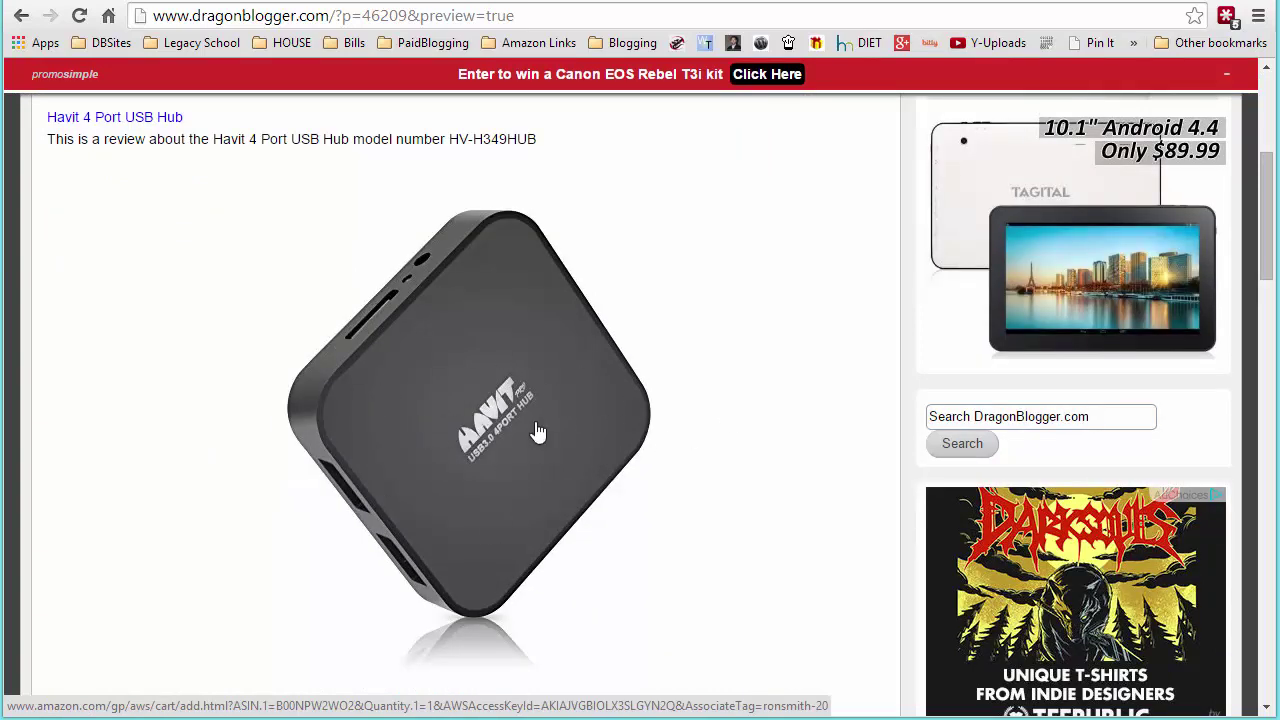
click(458, 450)
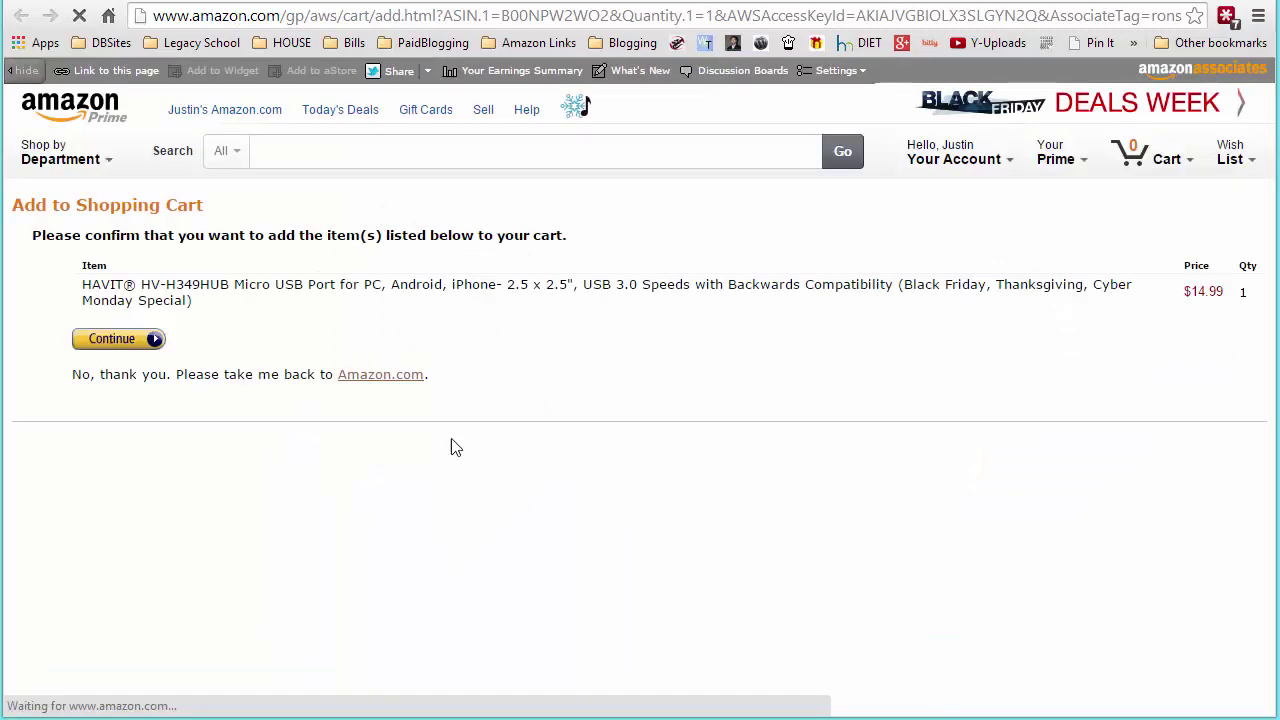
key(ctrl+w)
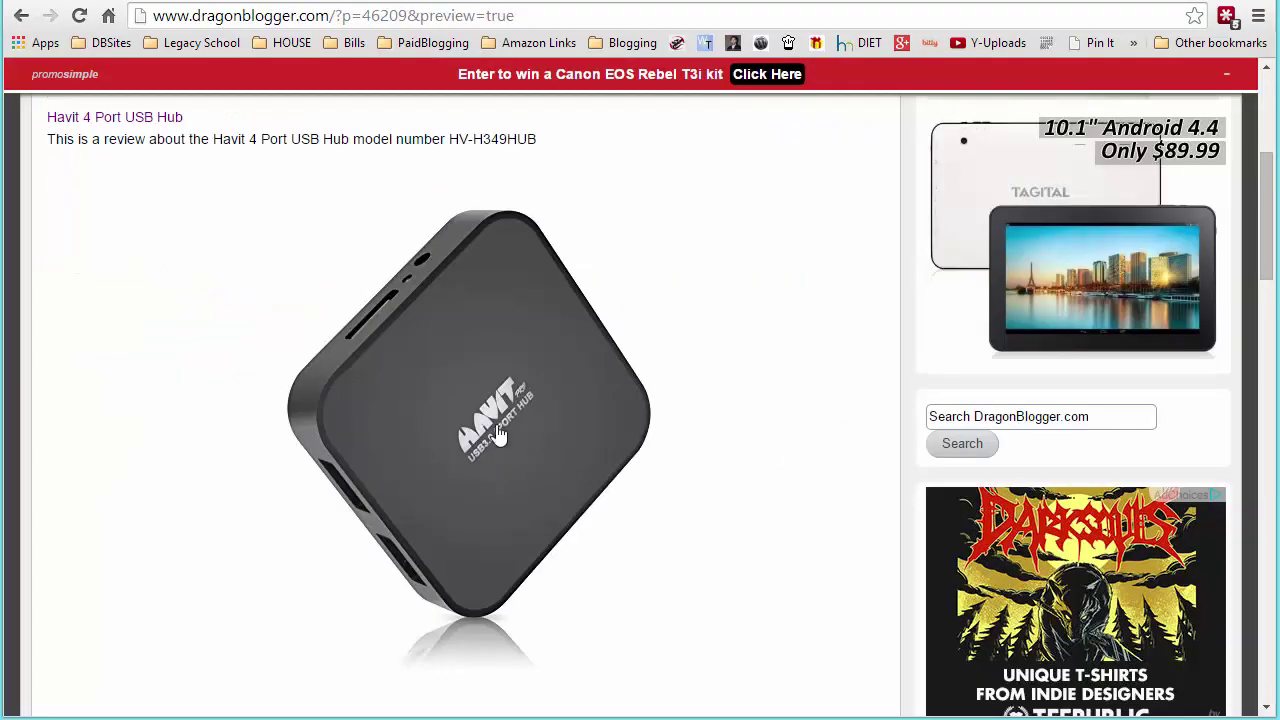
key(ctrl+w)
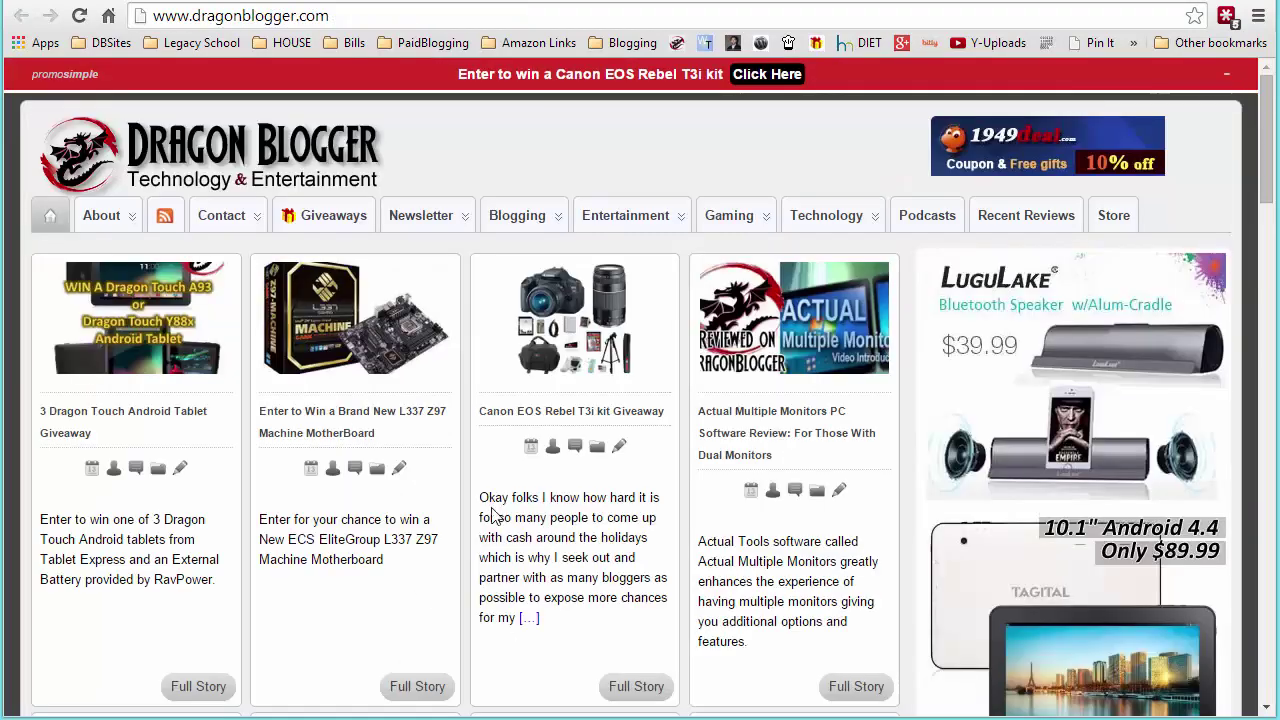
key(ctrl+w)
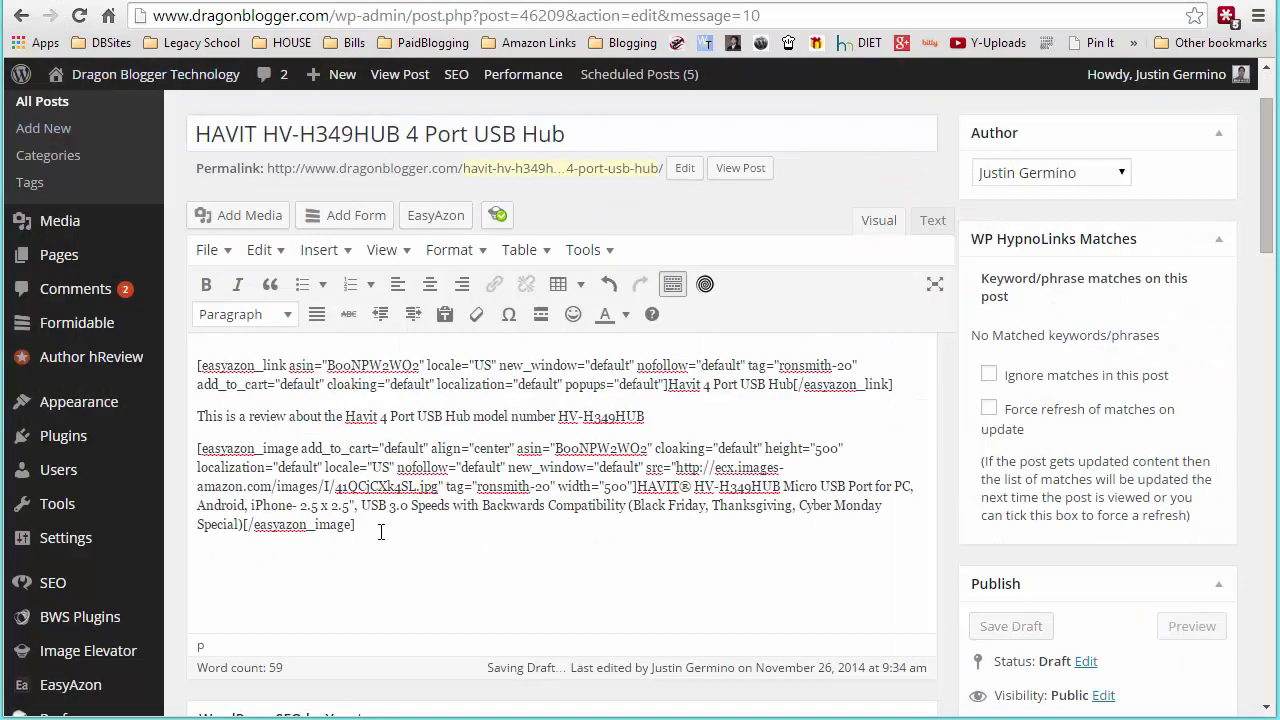
Step: Delete the image shortcode from the post and open EasyAzon's Info Block options for the hub
drag(355, 524, 165, 443)
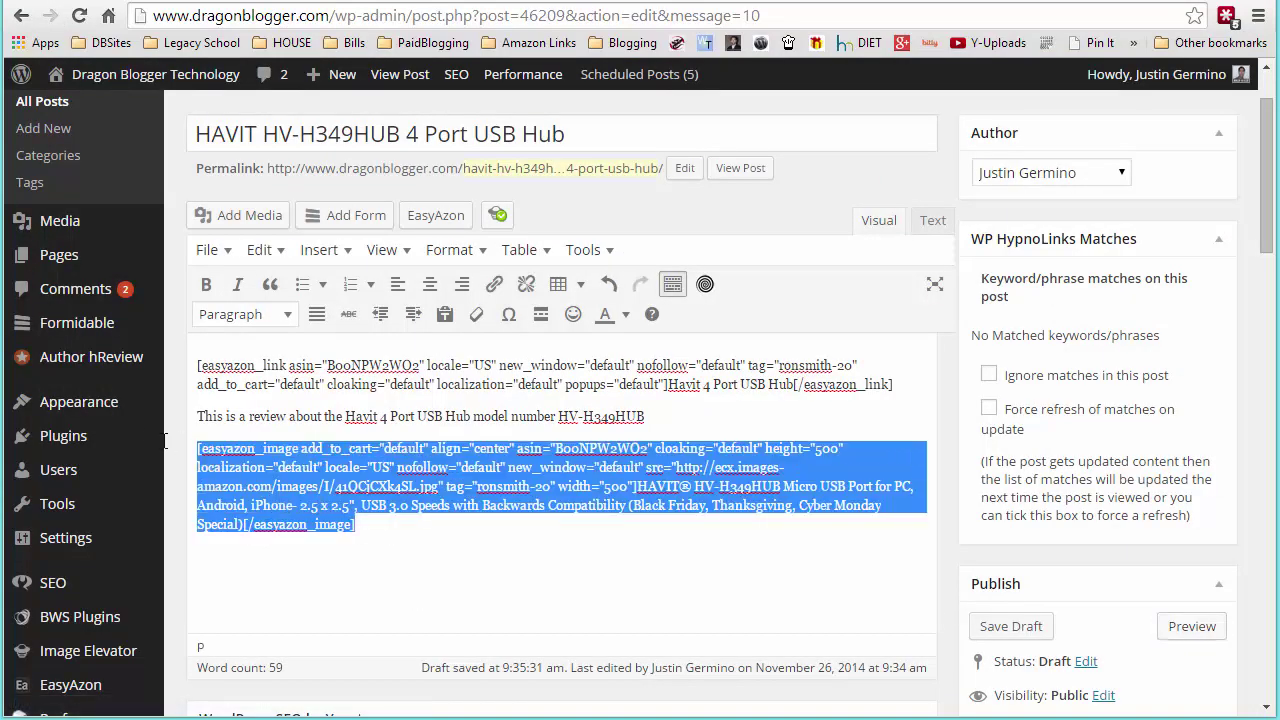
key(BackSpace)
click(436, 216)
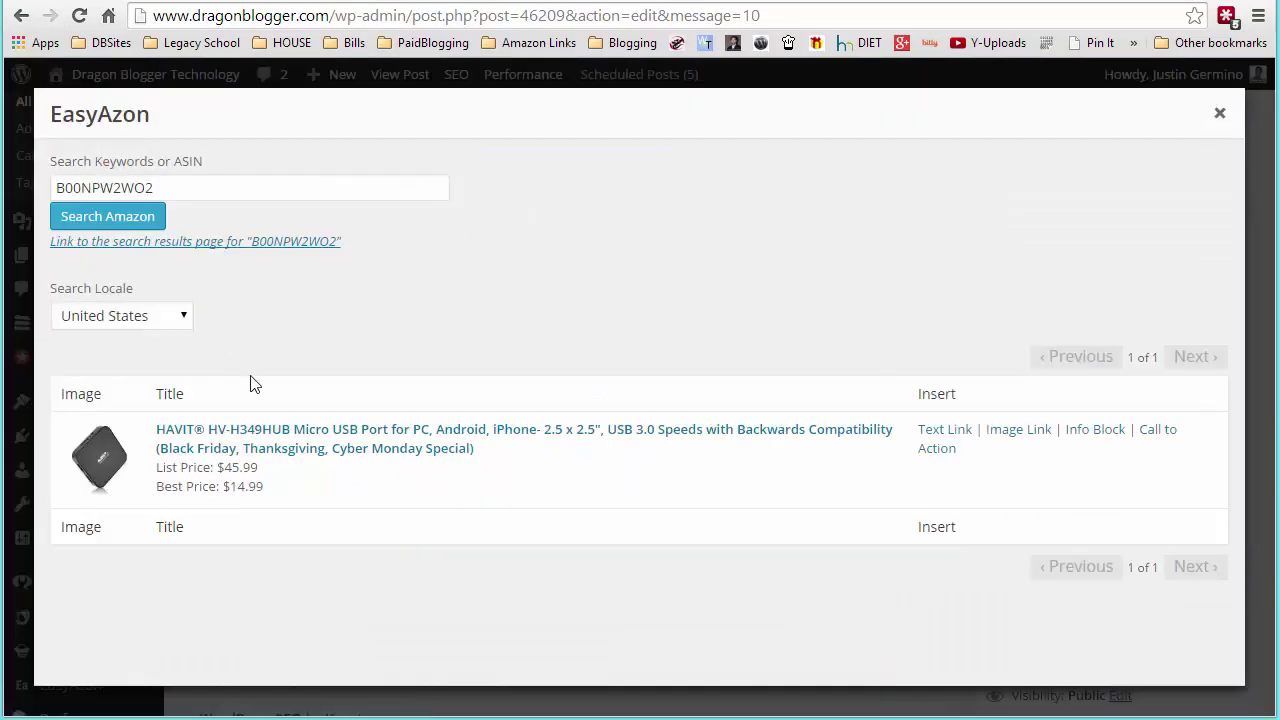
click(1101, 445)
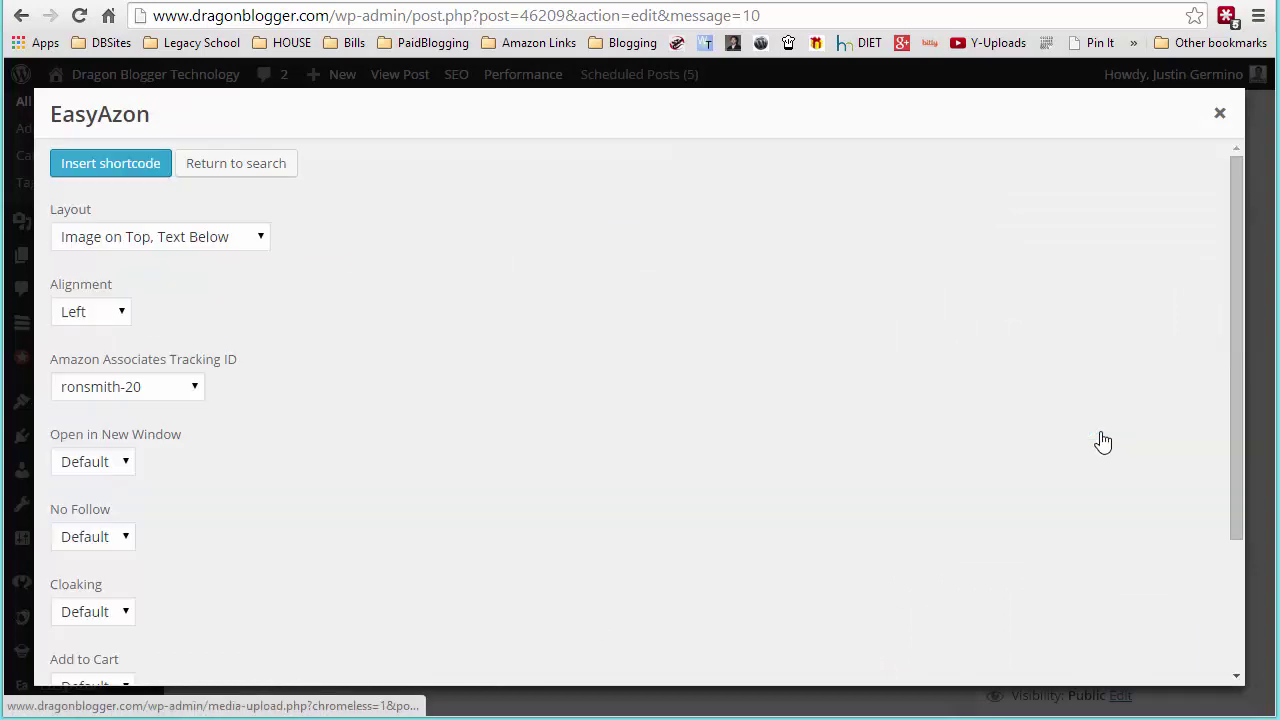
Step: Insert the info block with Center alignment and the "Image on Top, Text Below" layout, keeping the contributor's tracking ID
click(94, 314)
click(89, 360)
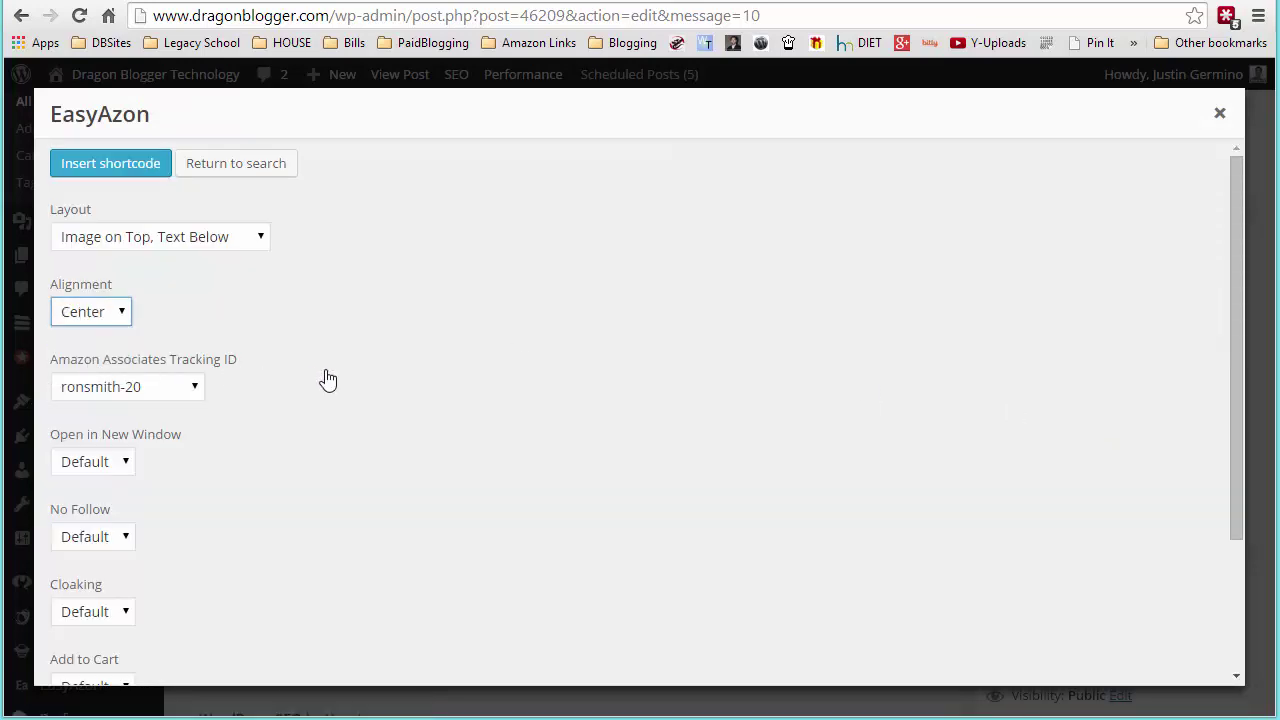
click(176, 240)
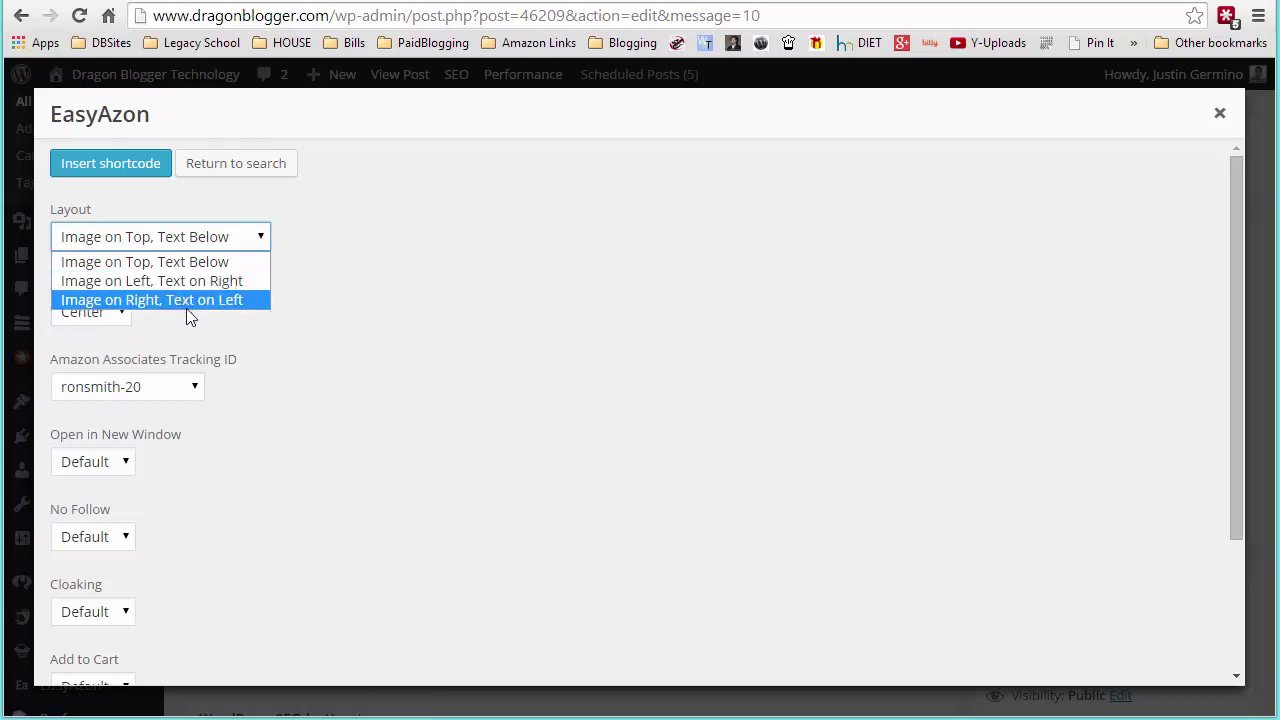
click(178, 262)
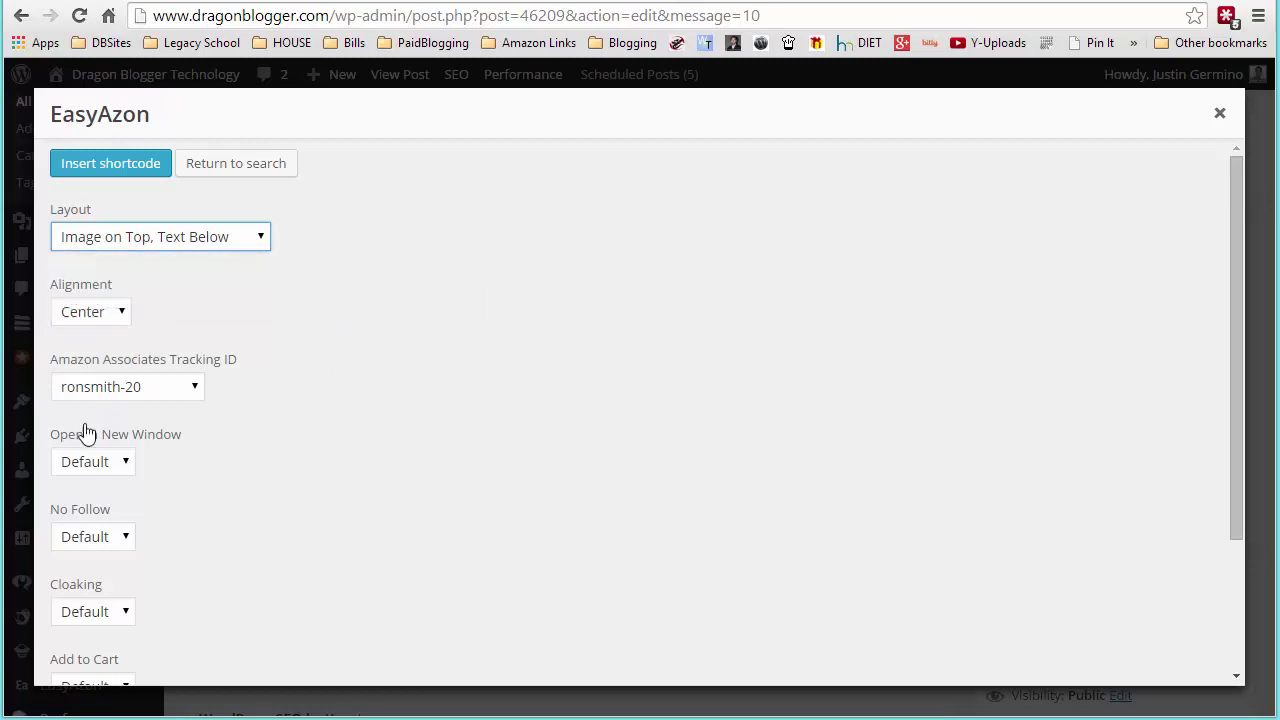
scroll(280, 374, down, 5)
scroll(351, 457, up, 5)
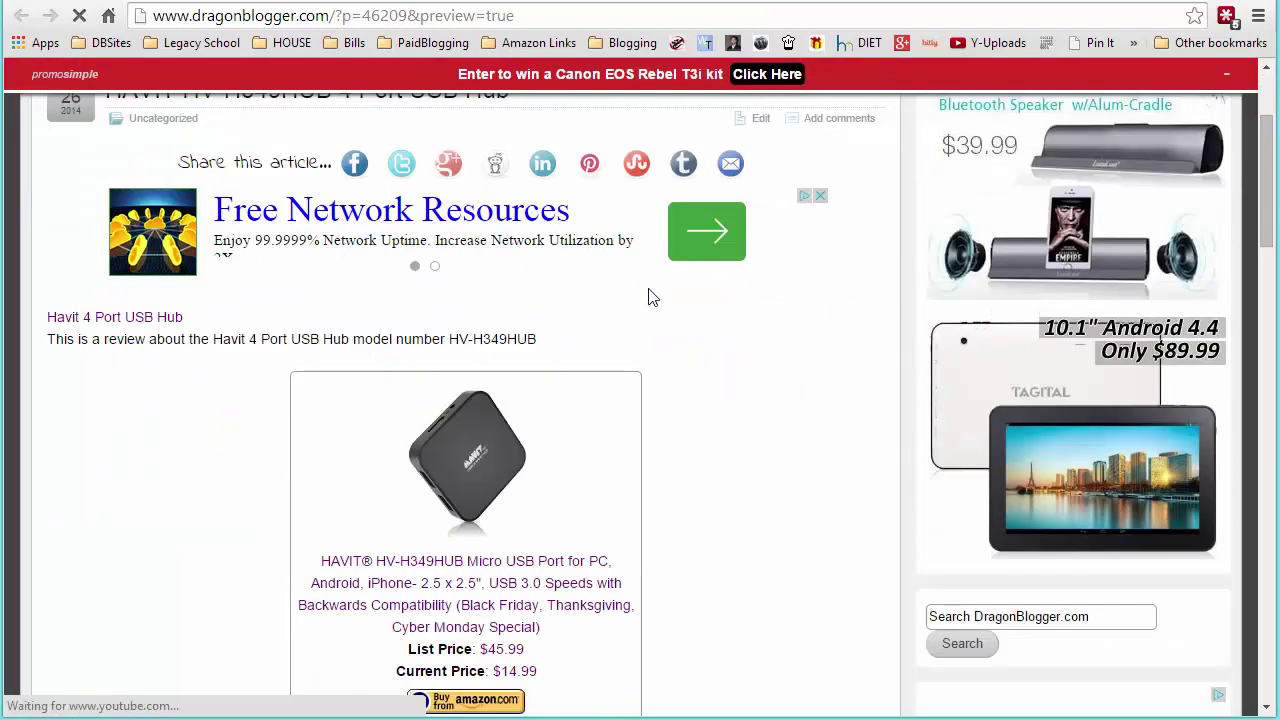
Step: Examine the info block's image, prices and buy button in the post preview, and return to the editor
scroll(648, 290, down, 2)
scroll(563, 277, up, 3)
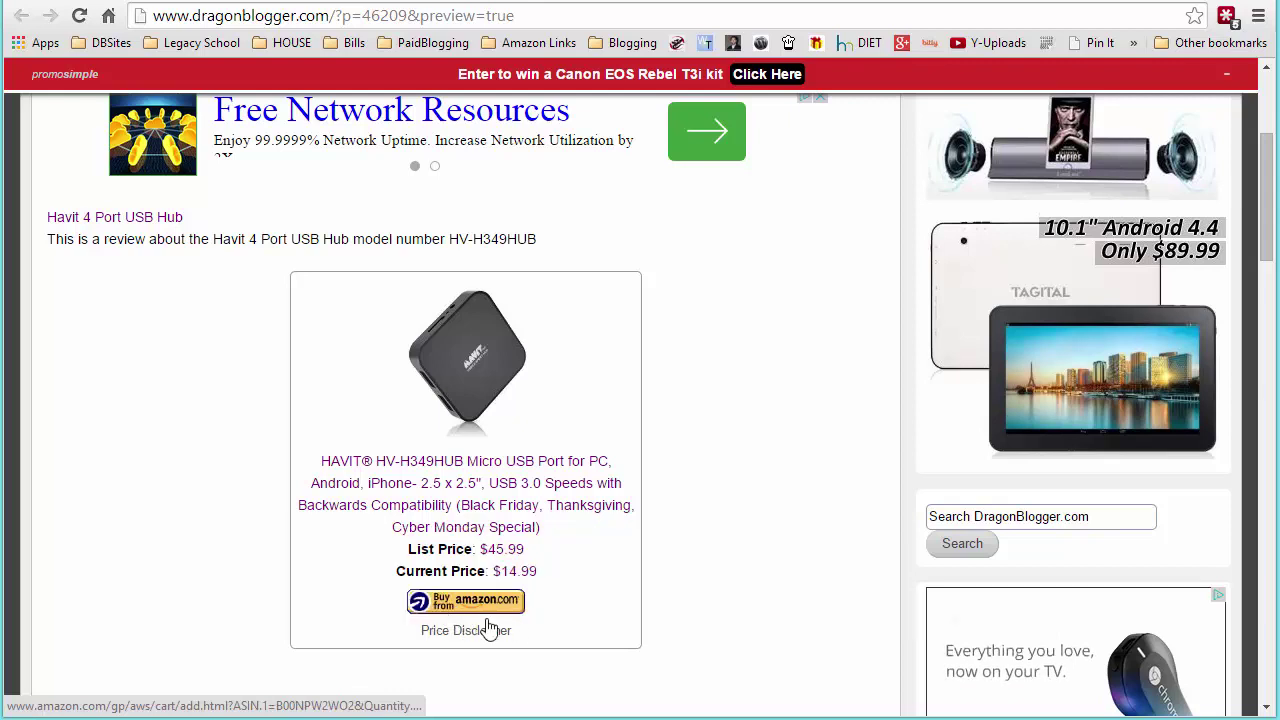
scroll(666, 494, up, 1)
scroll(670, 495, down, 1)
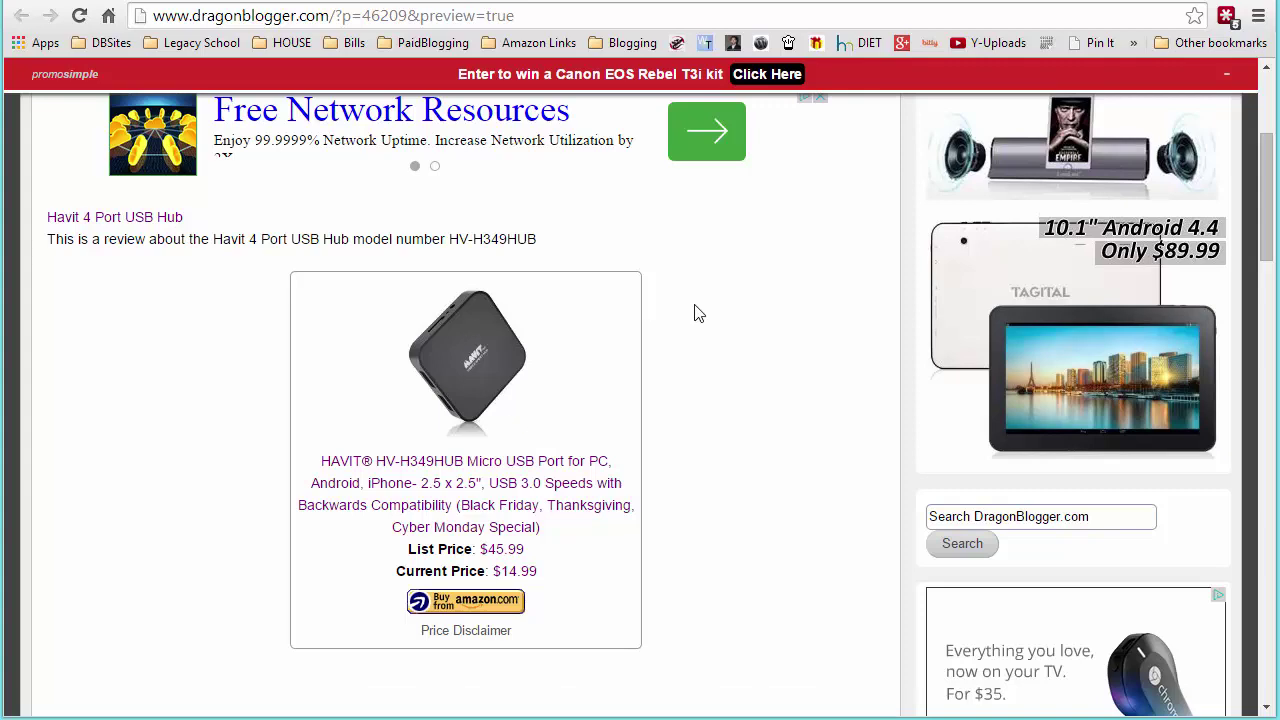
scroll(529, 297, down, 1)
scroll(529, 297, up, 3)
key(ctrl+w)
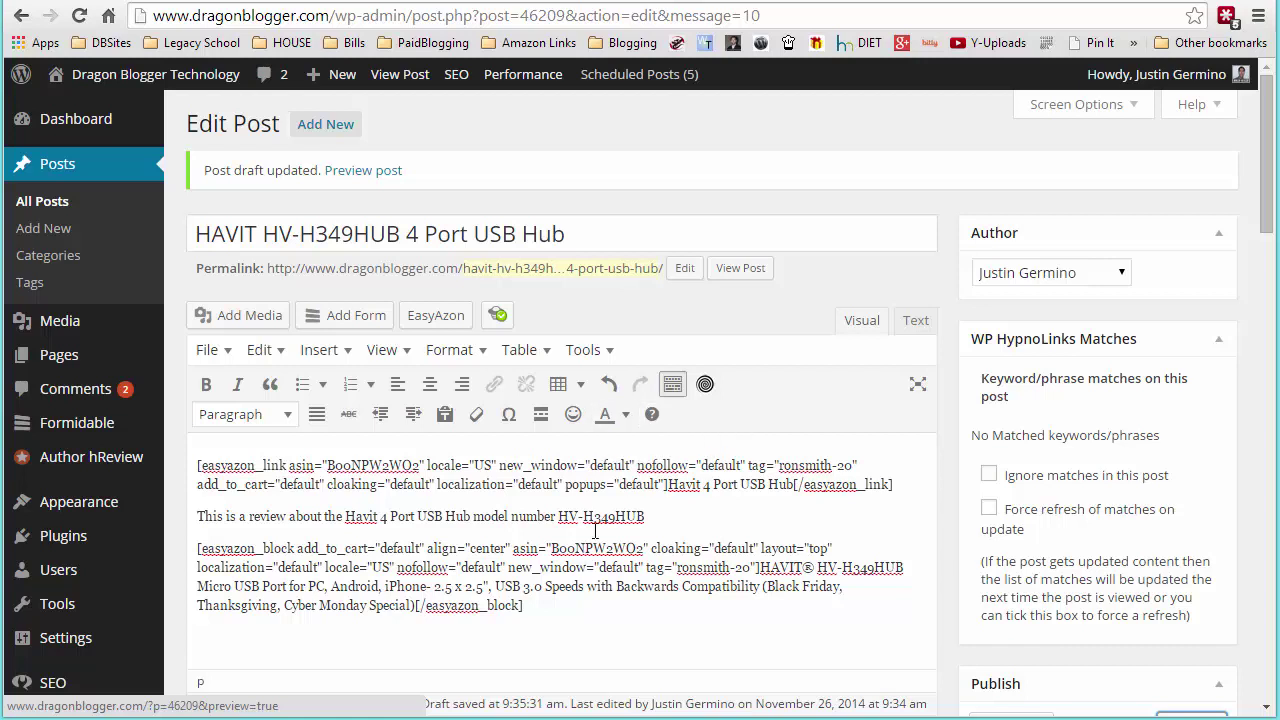
scroll(595, 531, down, 1)
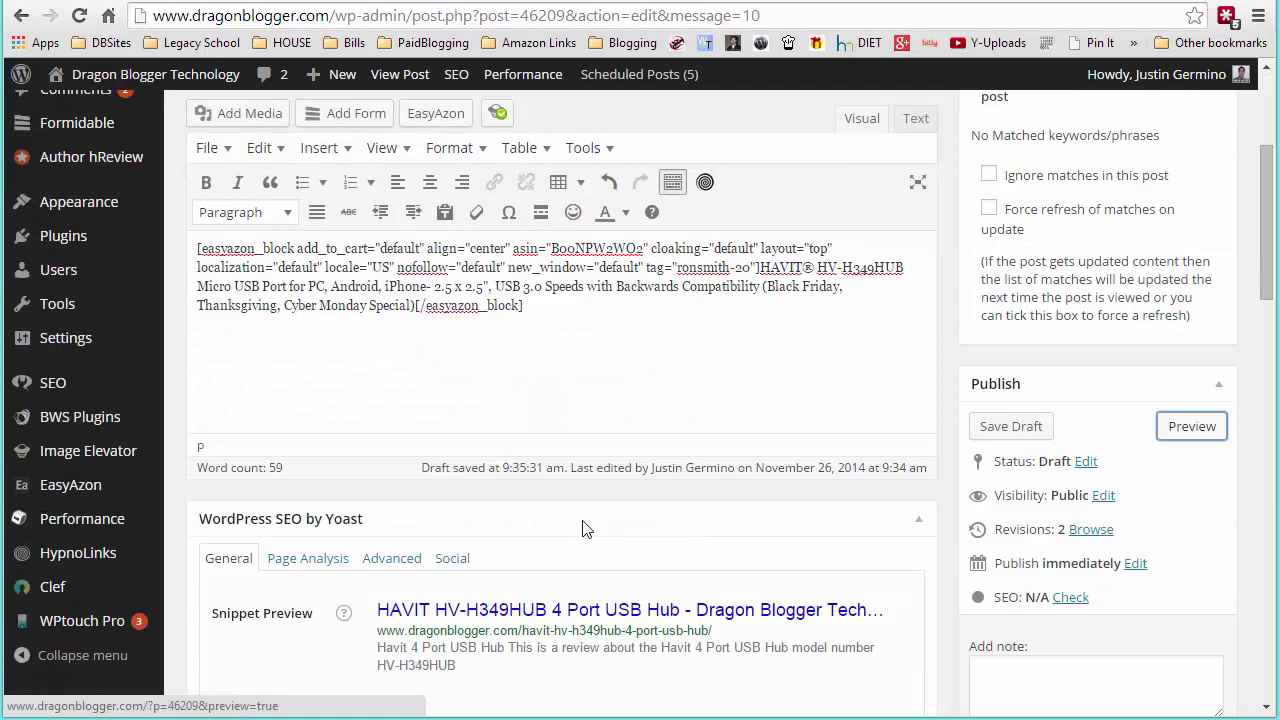